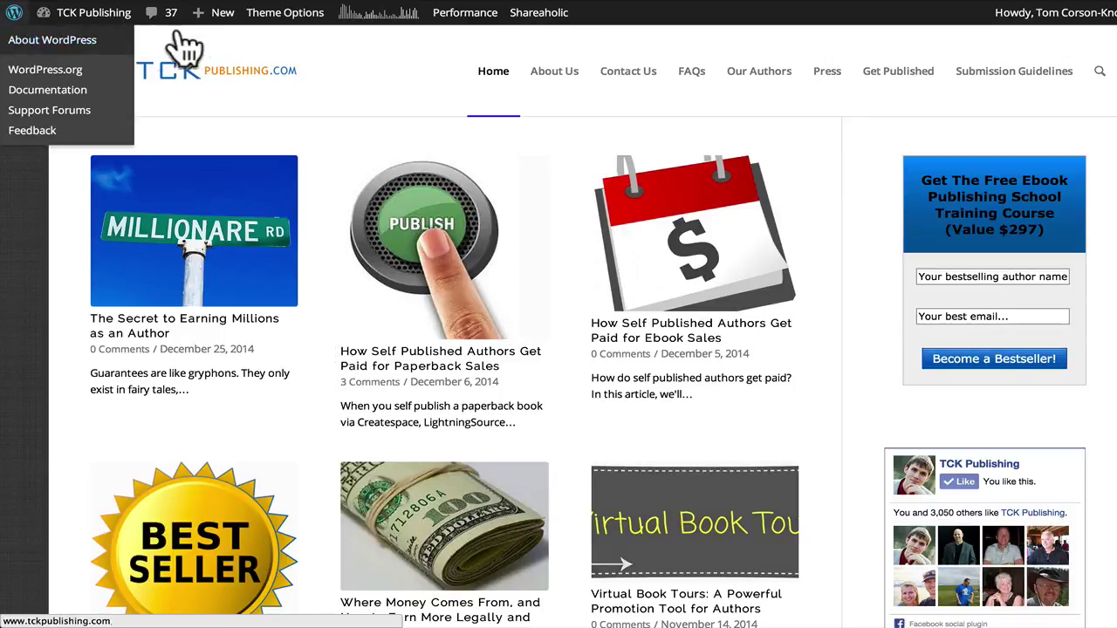
# Open the site's admin dashboard and display the list of installed plugins, looking at the Akismet entry.
pyautogui.moveTo(96, 12)
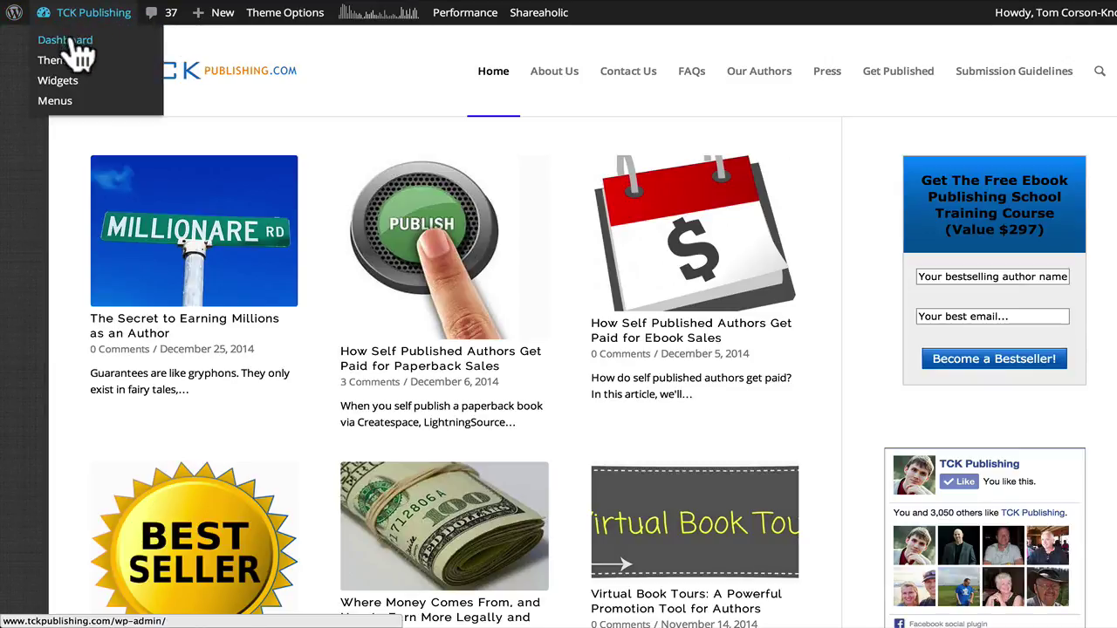
pyautogui.click(70, 40)
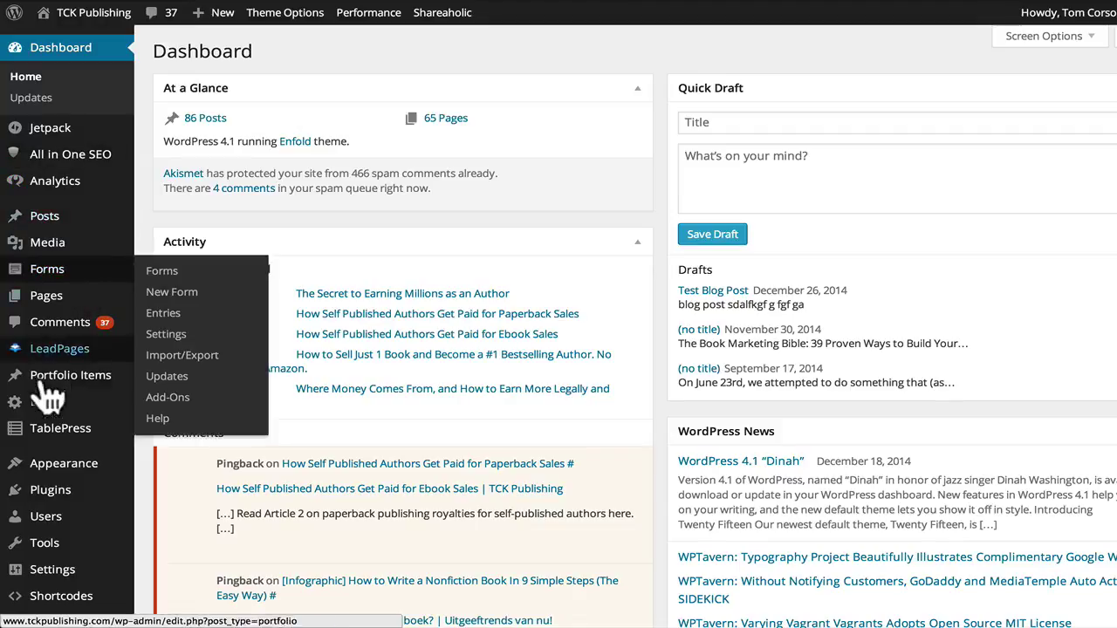
pyautogui.moveTo(51, 499)
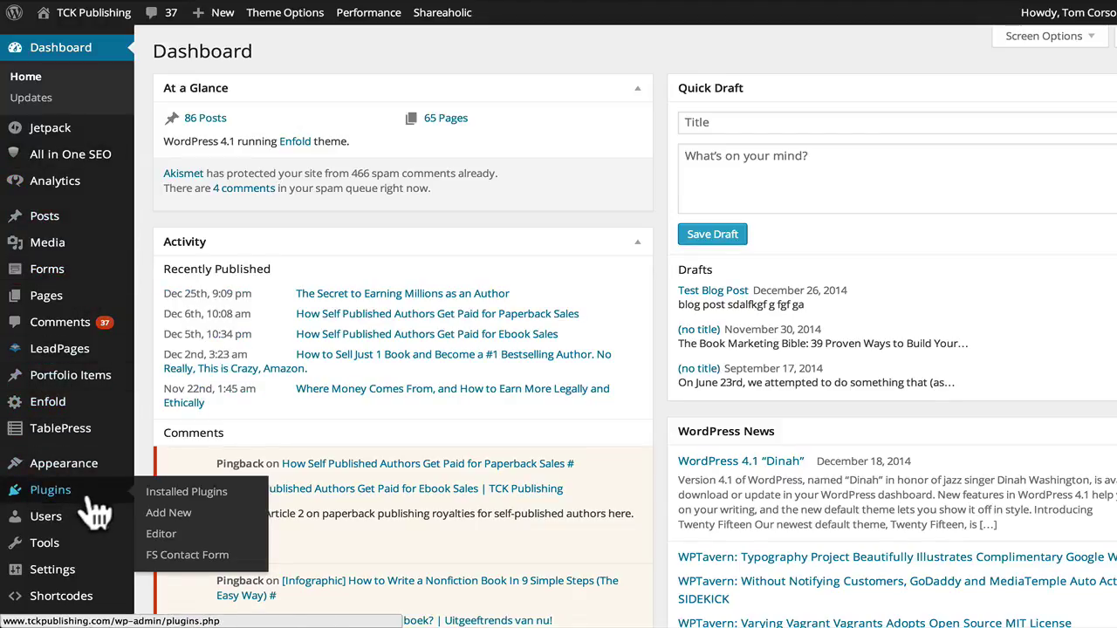
pyautogui.click(61, 494)
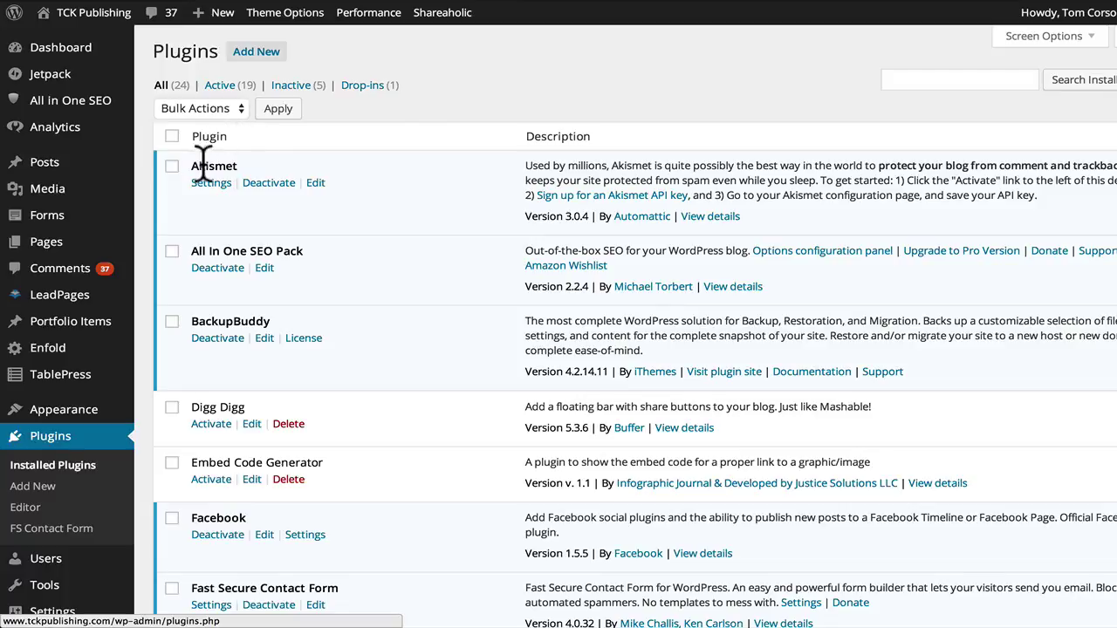
pyautogui.moveTo(193, 169); pyautogui.dragTo(239, 168)
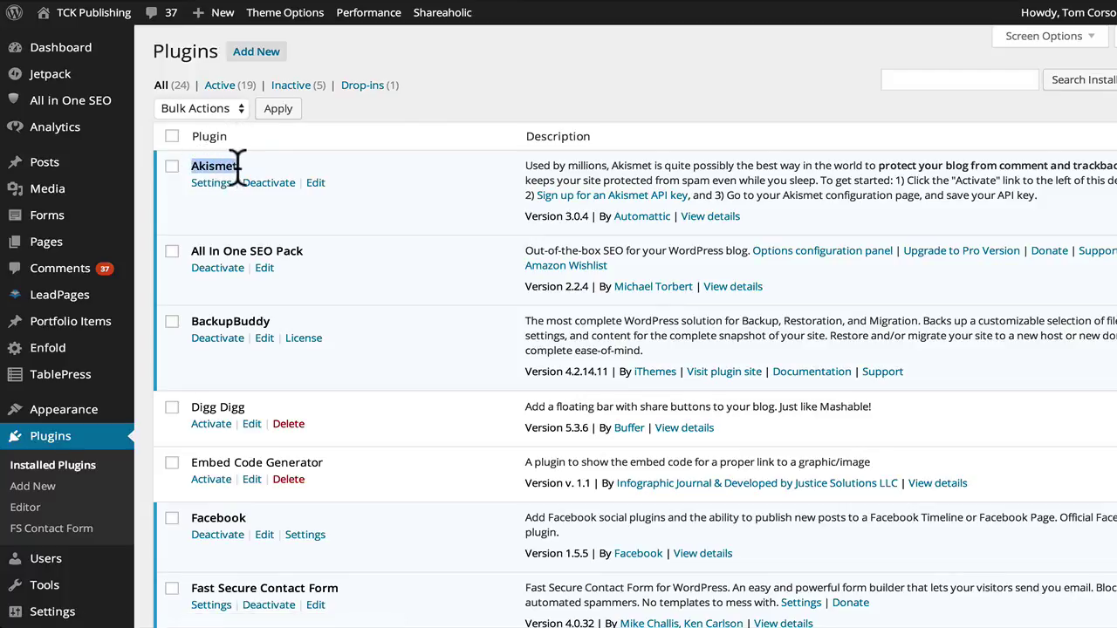
pyautogui.click(243, 169)
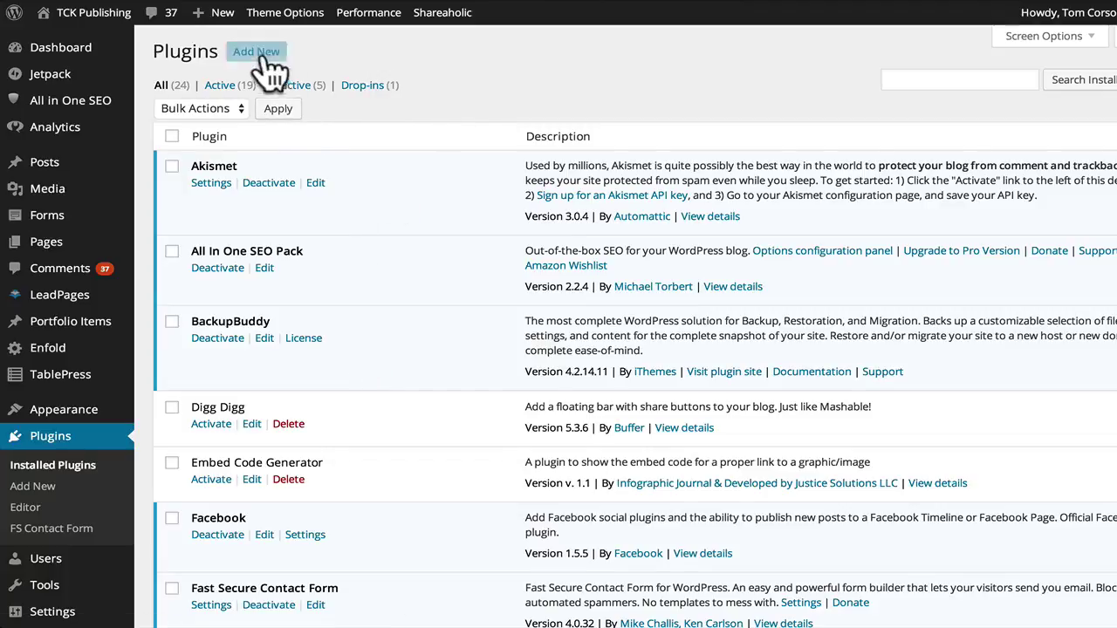
# Open the page for adding new plugins and look over the featured plugins.
pyautogui.moveTo(156, 49); pyautogui.dragTo(214, 51)
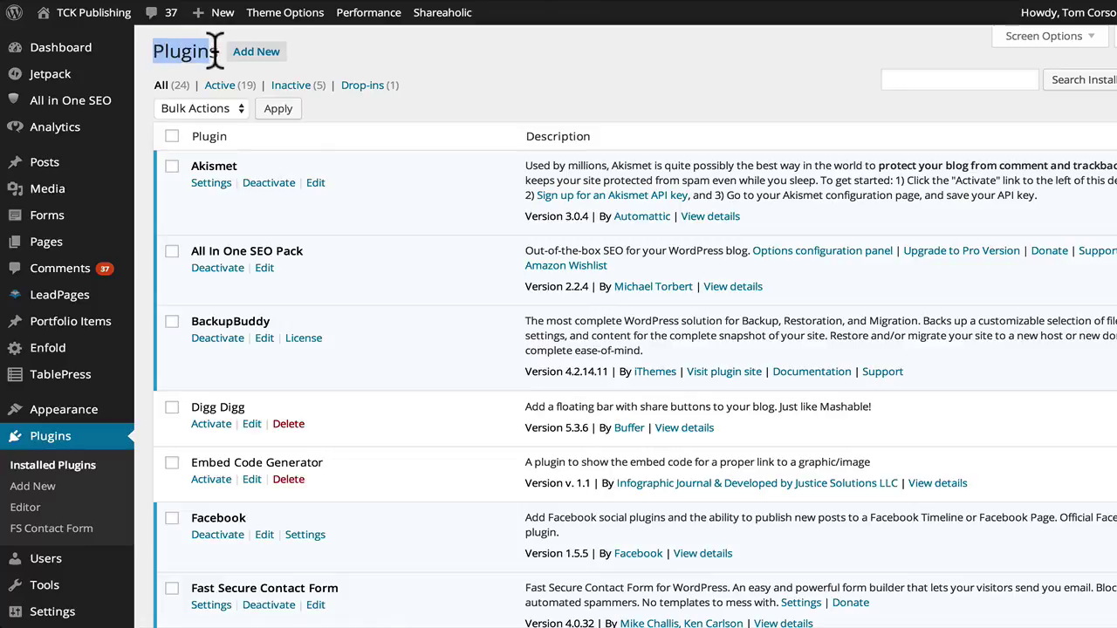
pyautogui.click(35, 489)
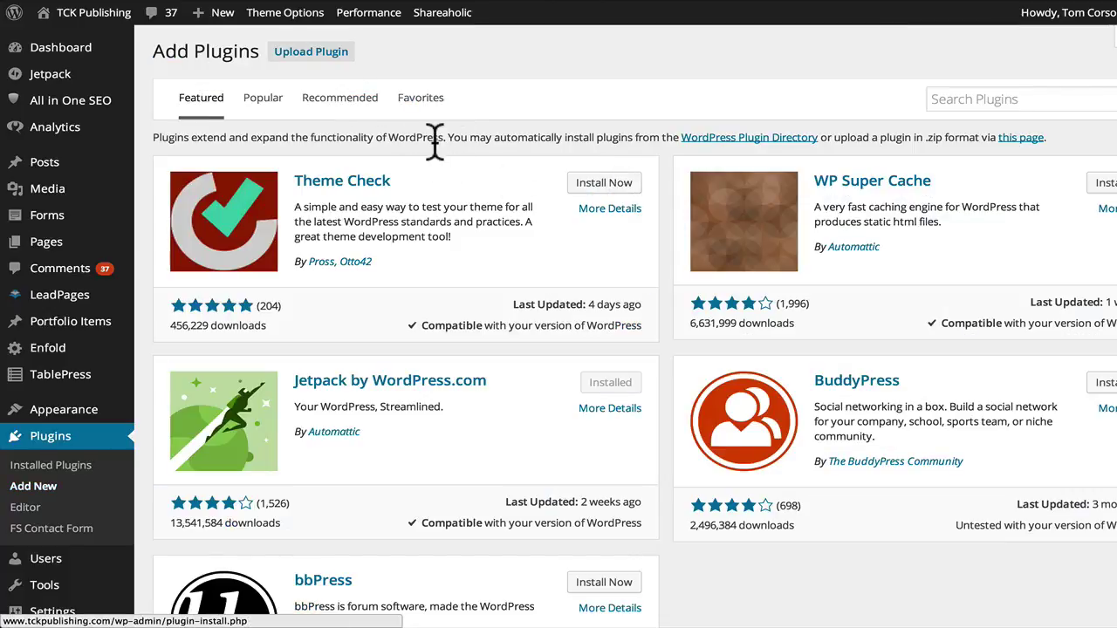
pyautogui.click(949, 99)
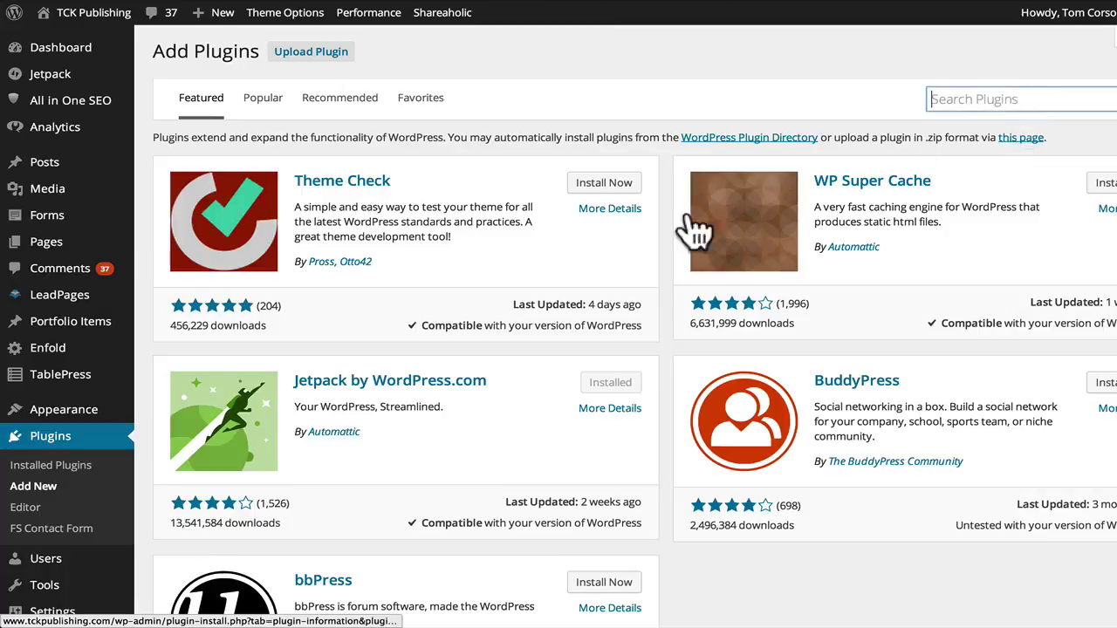
pyautogui.scroll(-1, 611, 209)
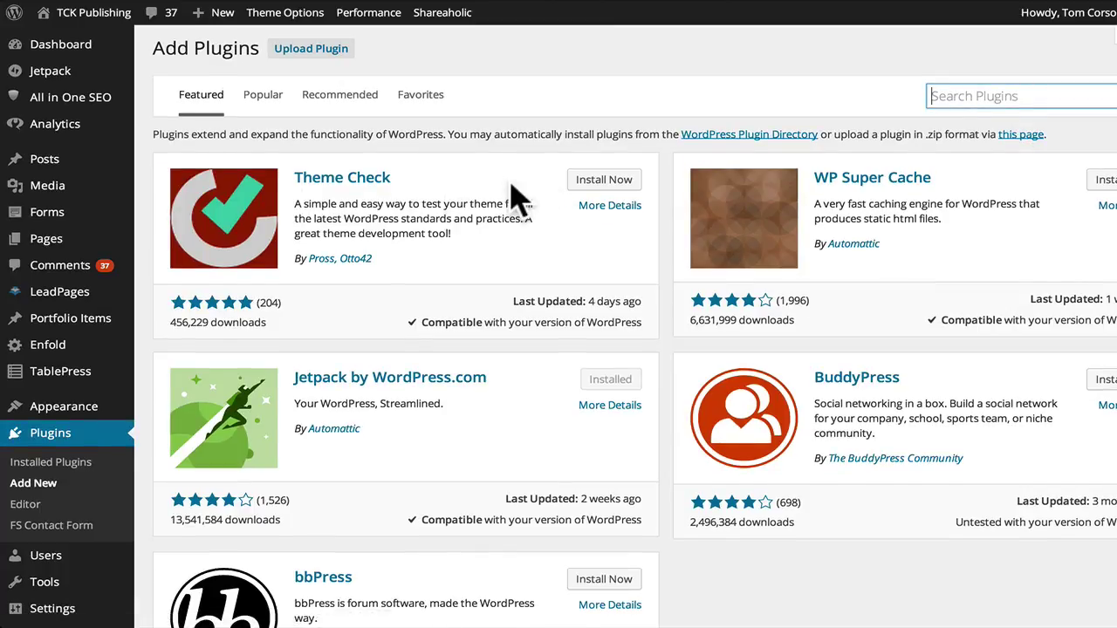
pyautogui.scroll(-1, 514, 192)
pyautogui.scroll(1, 541, 201)
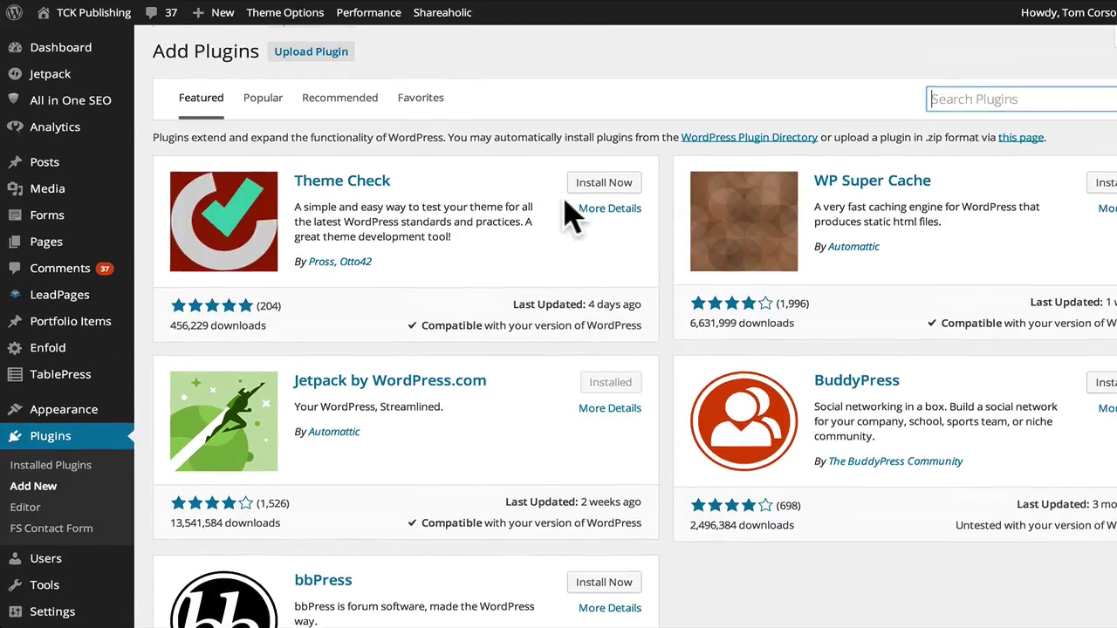
# Search the plugin directory for "twitter button".
pyautogui.click(1006, 99)
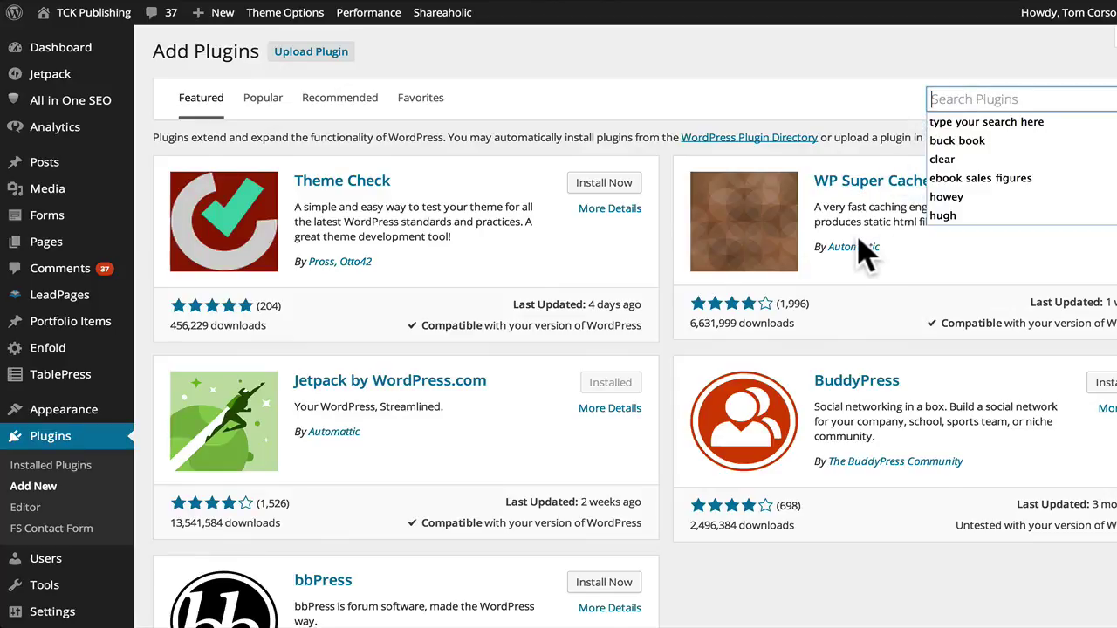
pyautogui.write('twitt')
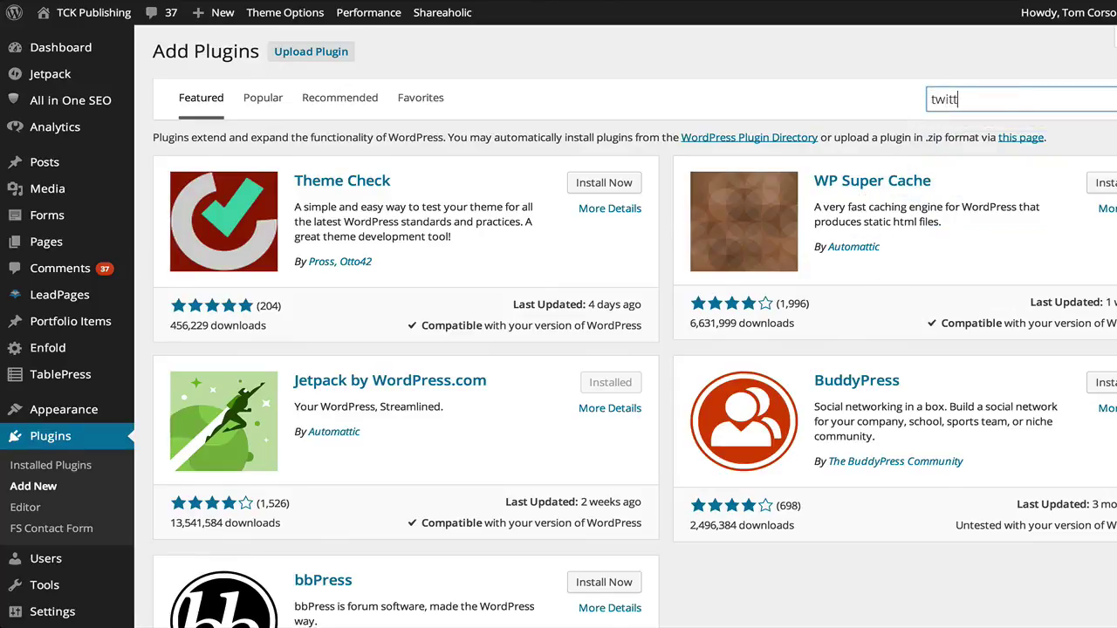
pyautogui.write('er button')
pyautogui.press('Return')
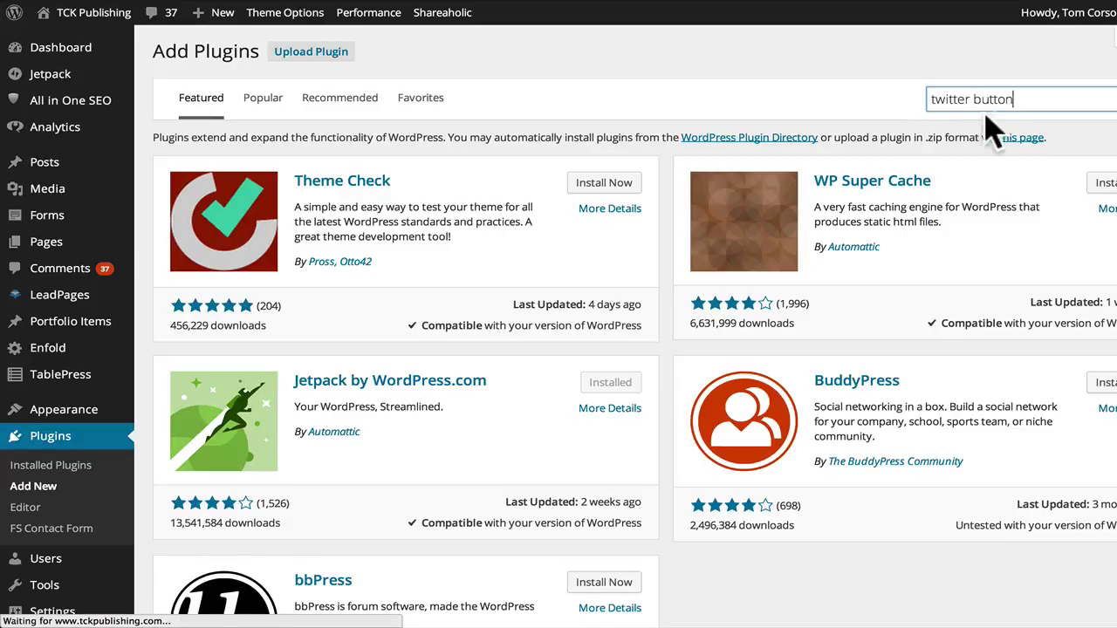
# Browse the plugins found for the keyword "twitter button" and return to the start of the results.
pyautogui.moveTo(1042, 95); pyautogui.dragTo(924, 88)
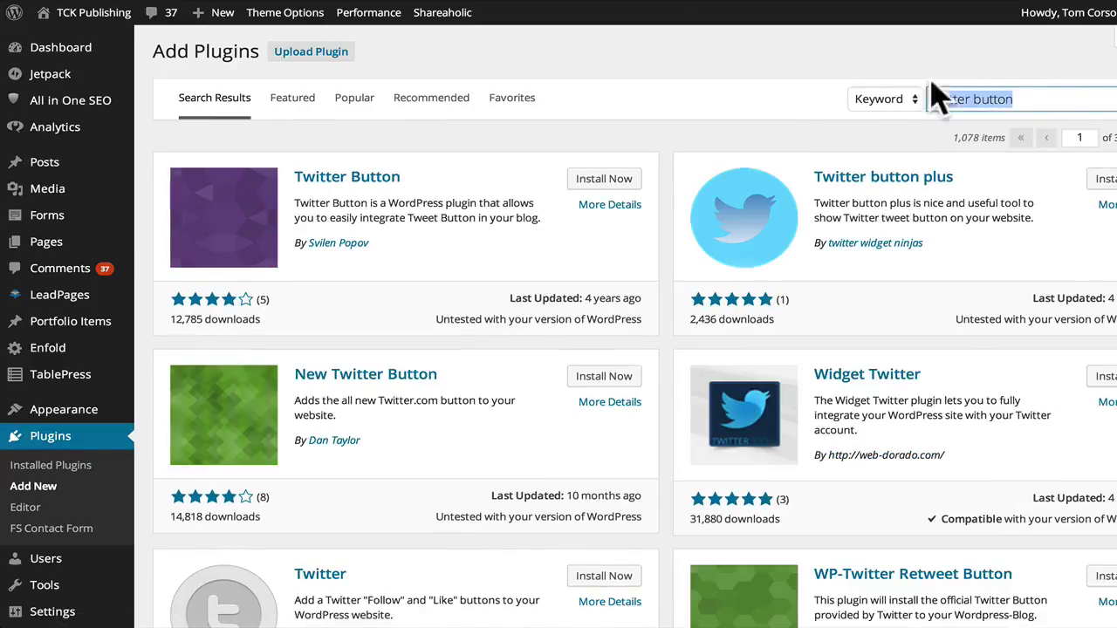
pyautogui.click(1063, 92)
pyautogui.moveTo(1063, 92); pyautogui.dragTo(777, 126)
pyautogui.scroll(-3, 425, 282)
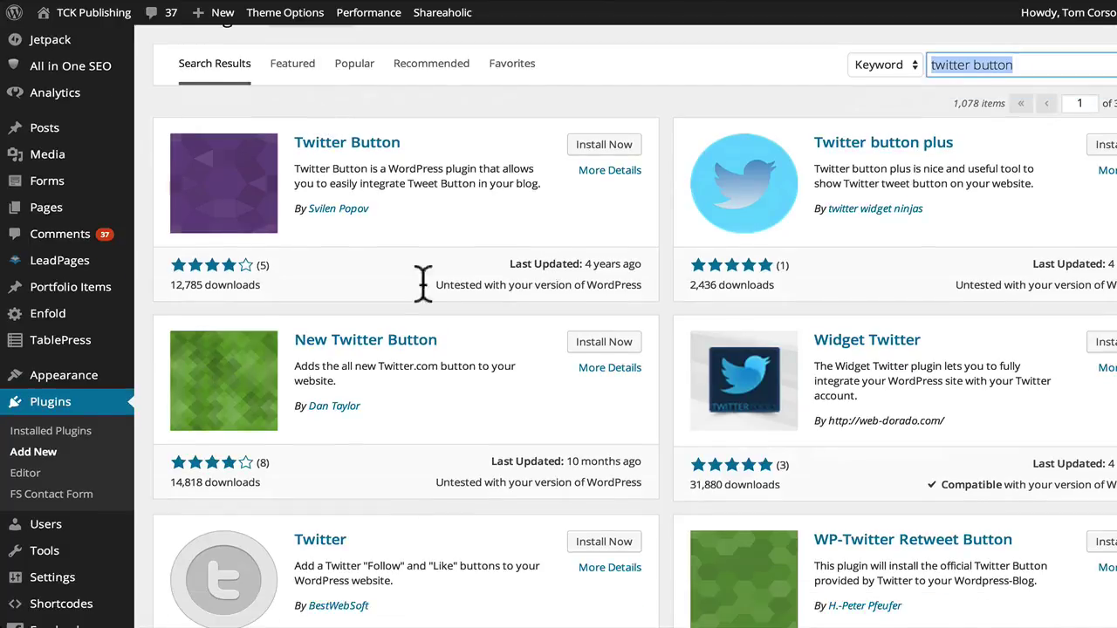
pyautogui.scroll(-6, 817, 349)
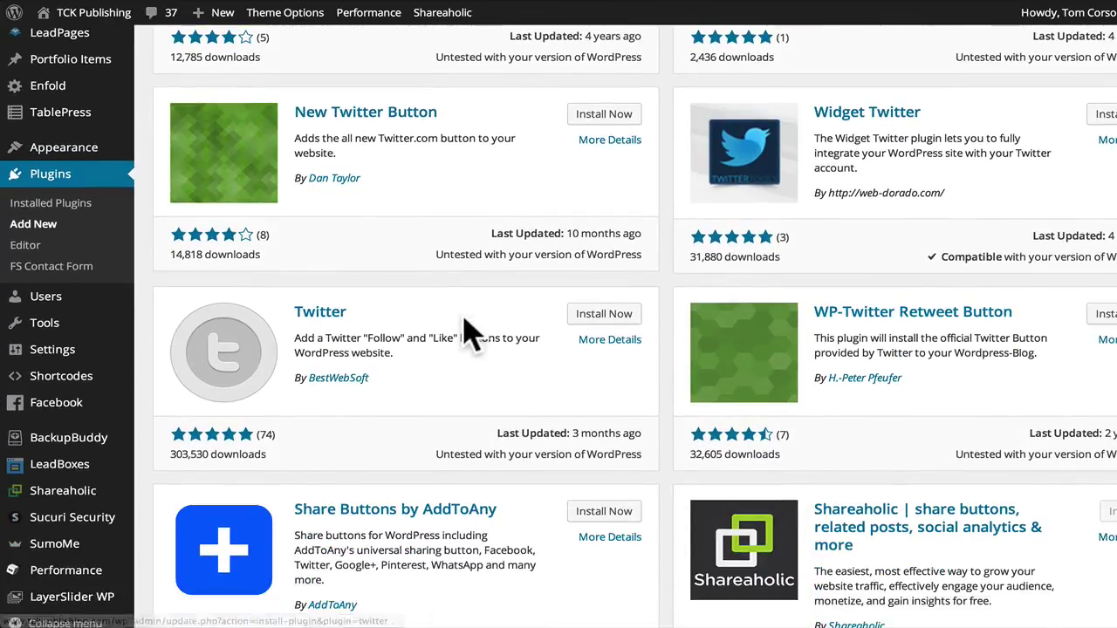
pyautogui.scroll(-2, 411, 366)
pyautogui.scroll(10, 412, 357)
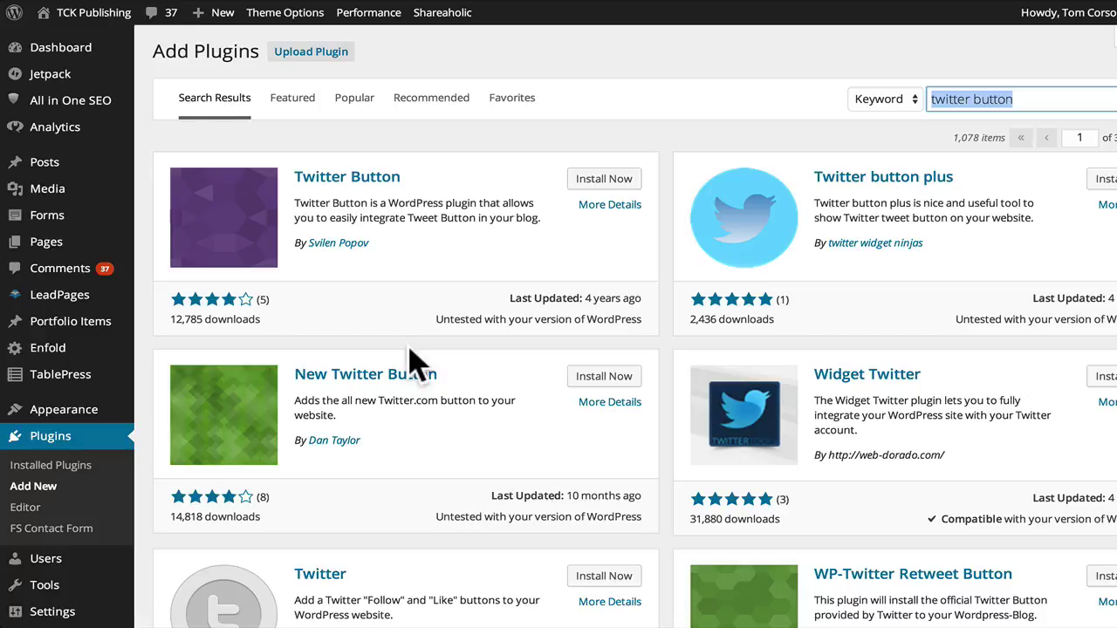
# Examine the star rating, download count and last update of the first result, the Twitter Button plugin.
pyautogui.scroll(-1, 411, 348)
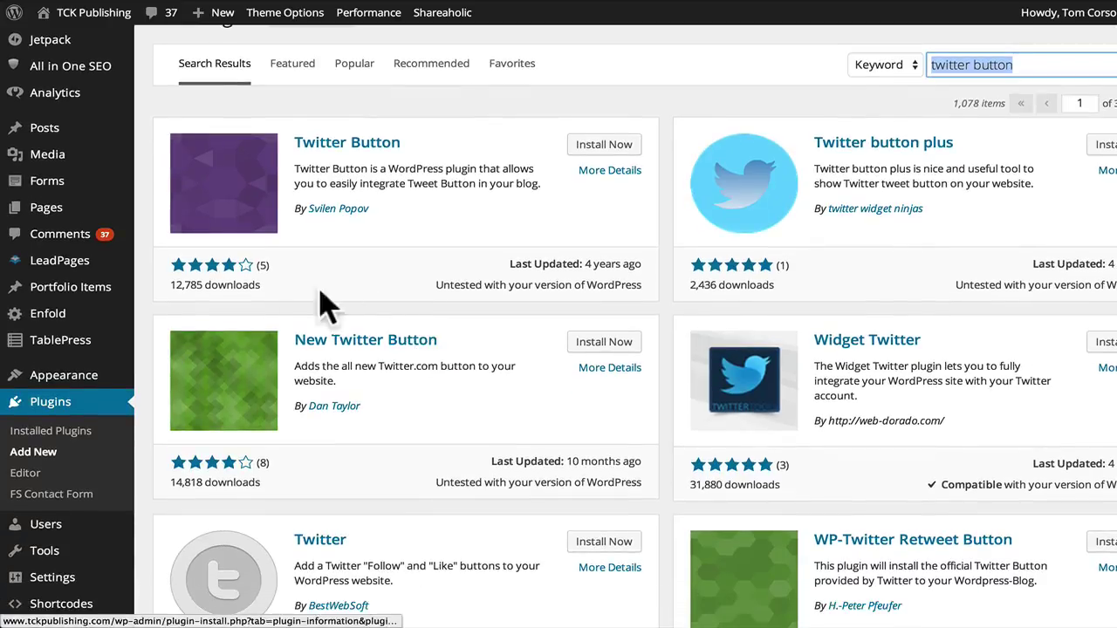
pyautogui.moveTo(168, 286); pyautogui.dragTo(181, 286)
pyautogui.click(182, 288)
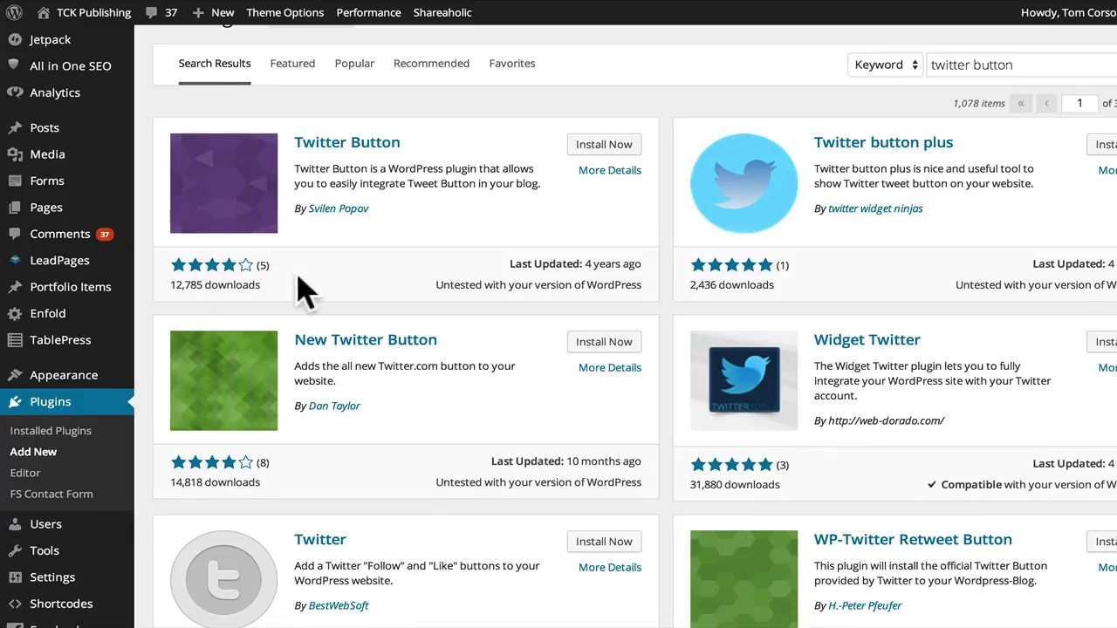
pyautogui.scroll(-1, 305, 281)
pyautogui.moveTo(296, 270); pyautogui.dragTo(222, 242)
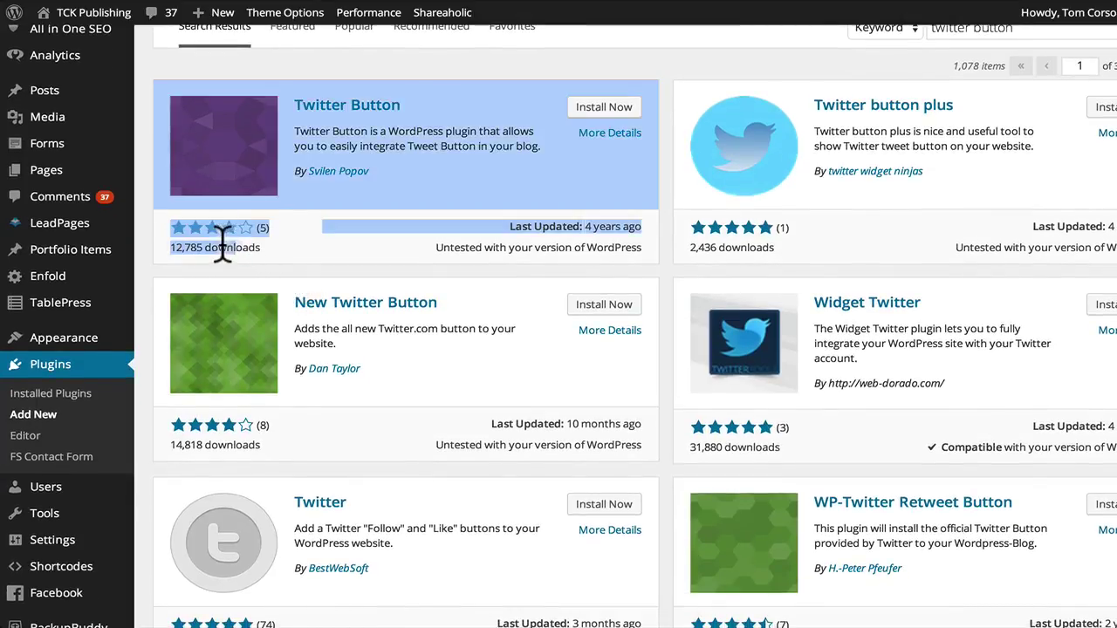
pyautogui.click(340, 270)
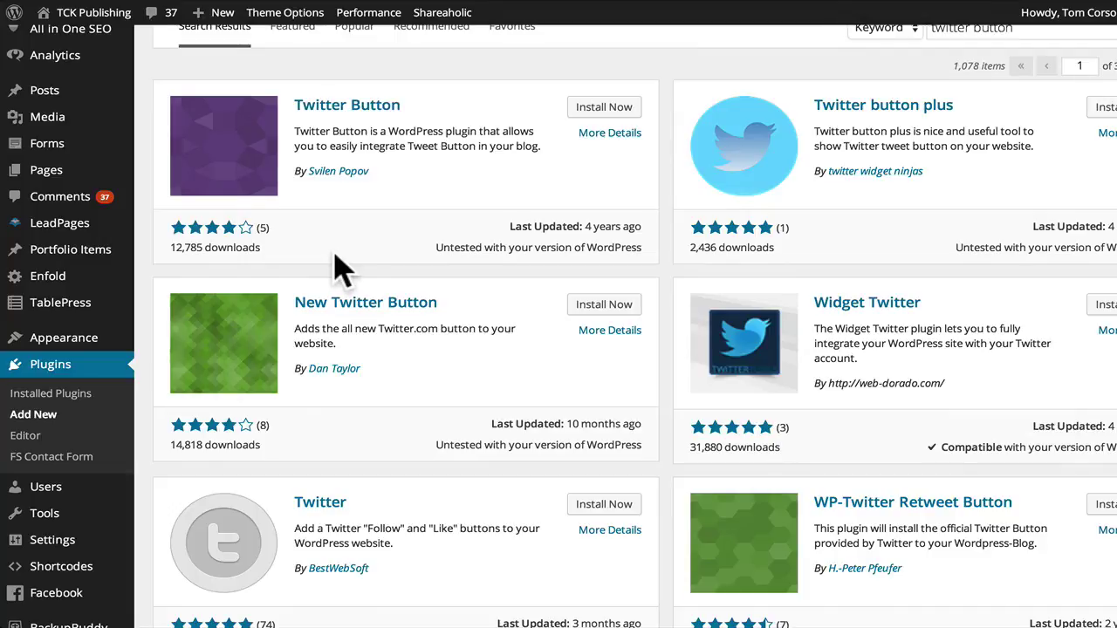
# Examine the rating, download count and update details of the Twitter plugin by BestWebSoft.
pyautogui.scroll(-5, 341, 271)
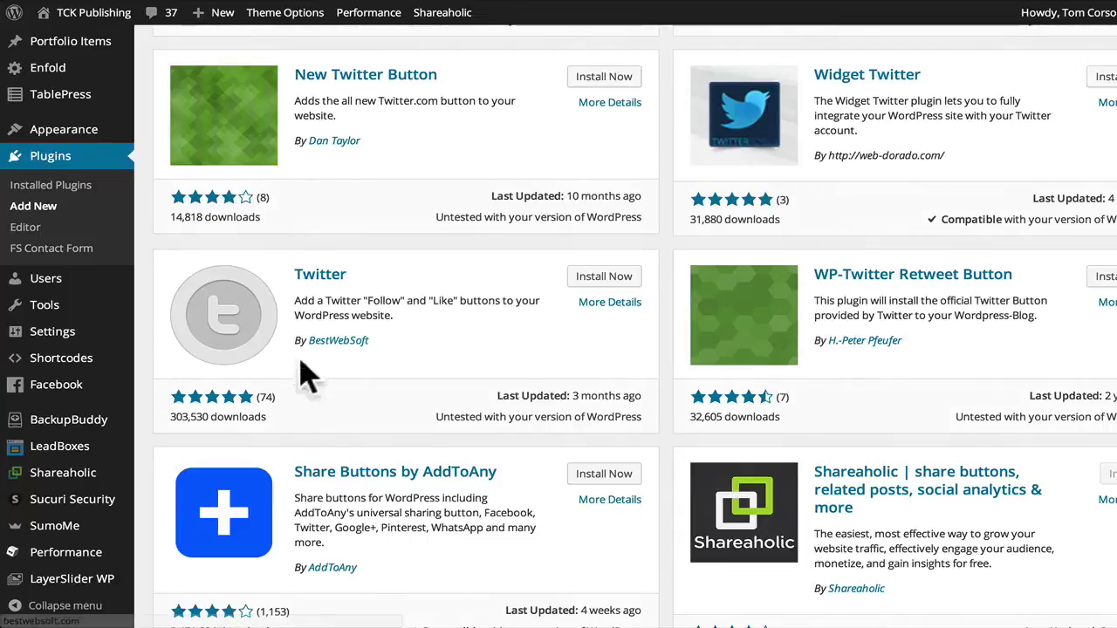
pyautogui.moveTo(259, 411); pyautogui.dragTo(235, 417)
pyautogui.click(235, 417)
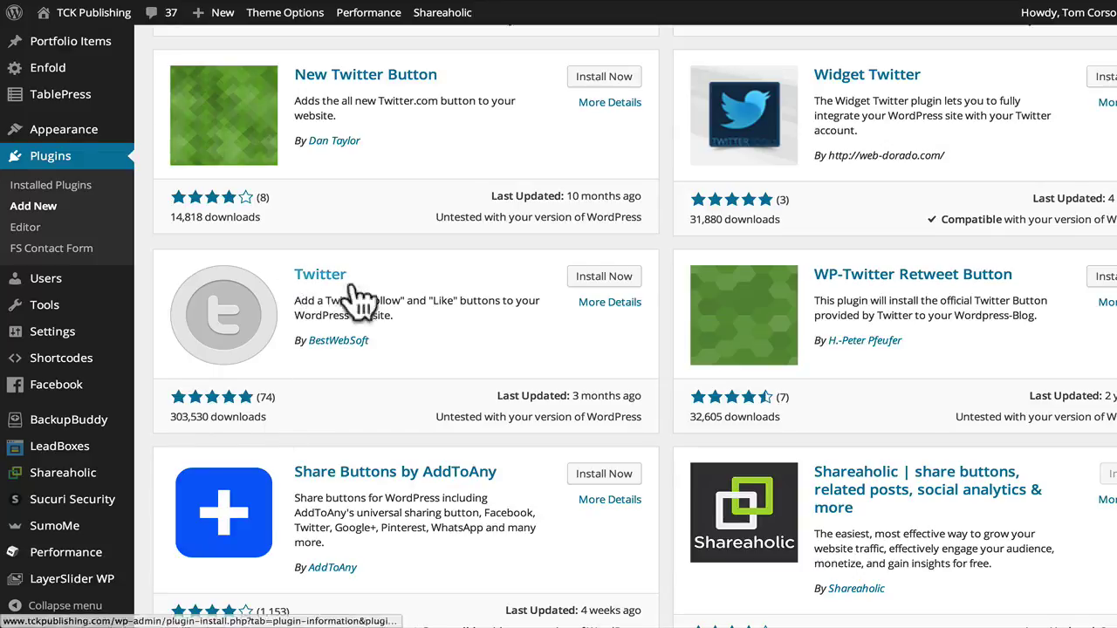
pyautogui.scroll(-1, 471, 306)
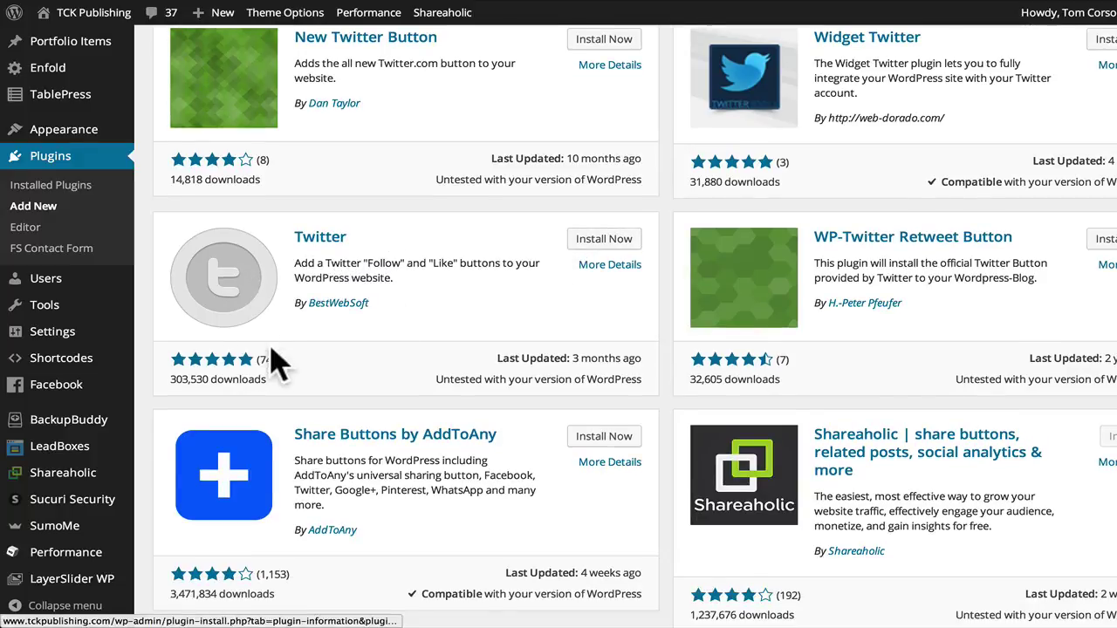
pyautogui.moveTo(193, 249); pyautogui.dragTo(635, 377)
pyautogui.click(637, 377)
# Go further through the results to the Simple Twitter Follow Me Button plugin and check its rating and download count.
pyautogui.scroll(-3, 642, 388)
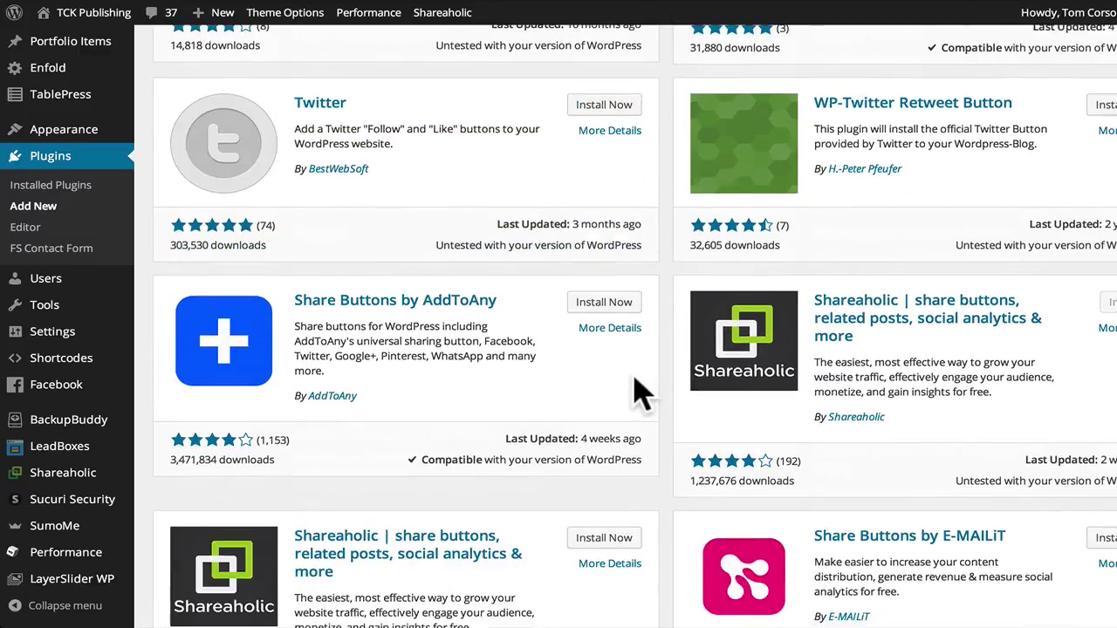
pyautogui.scroll(-7, 635, 379)
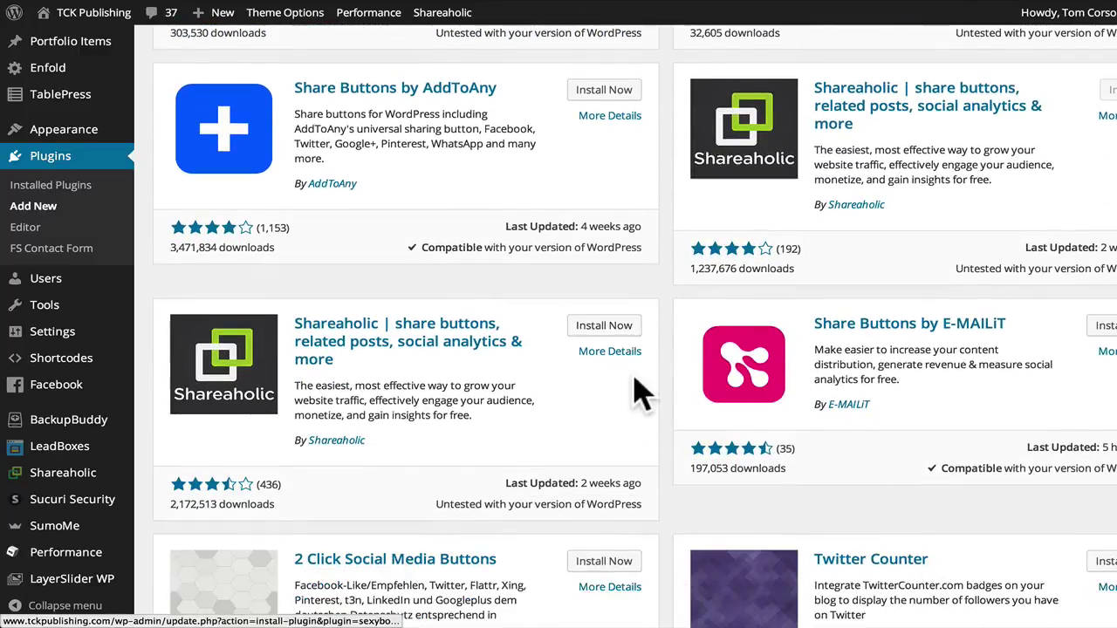
pyautogui.scroll(-10, 641, 392)
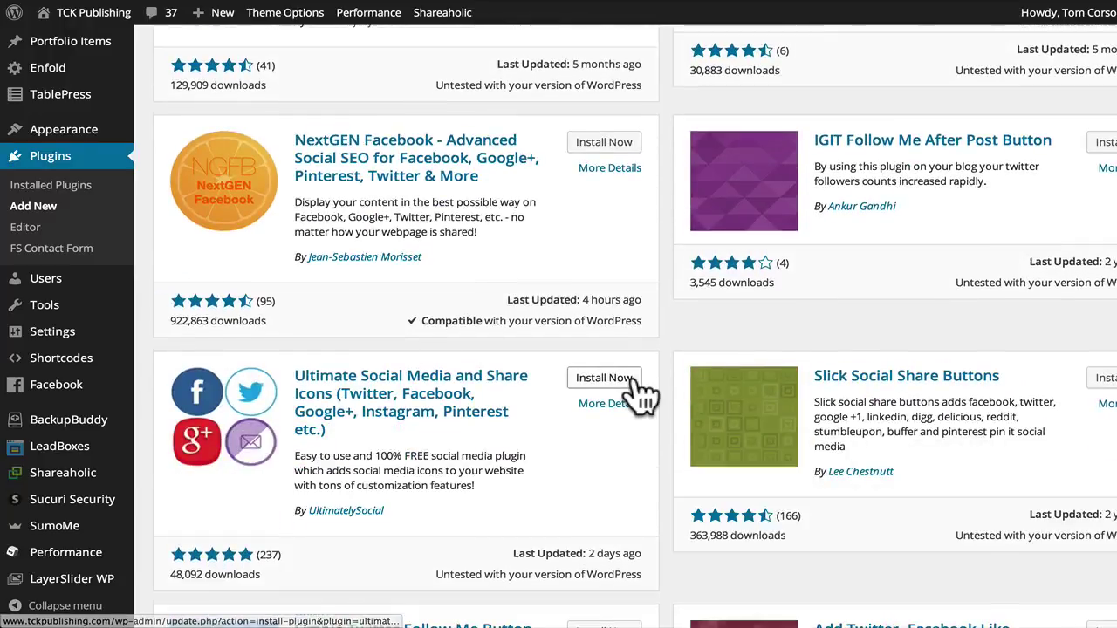
pyautogui.scroll(-10, 642, 395)
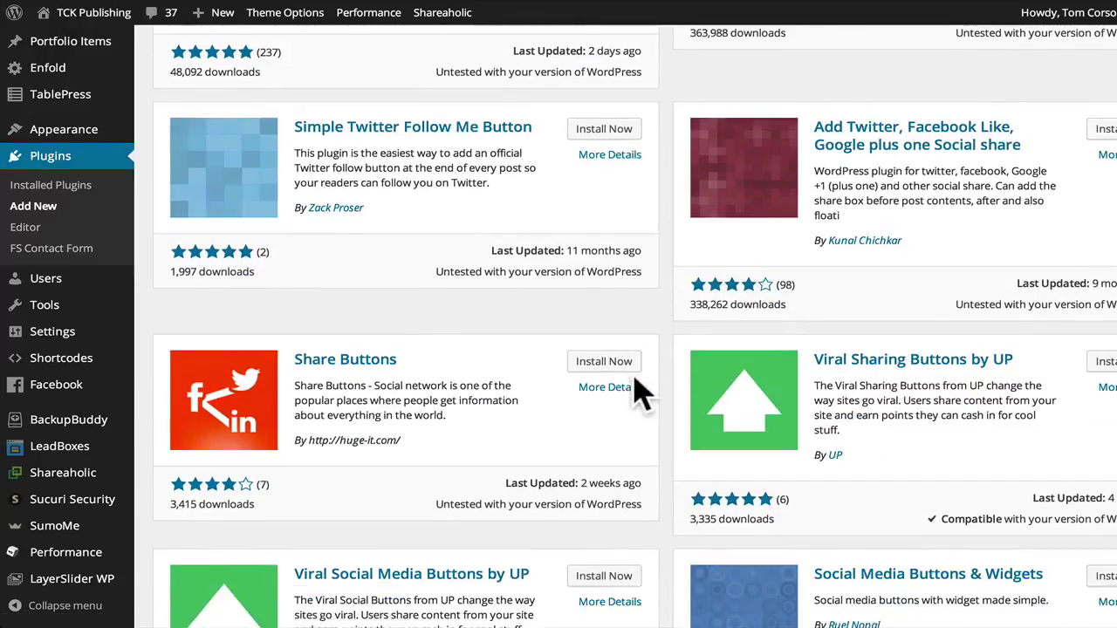
pyautogui.scroll(1, 472, 336)
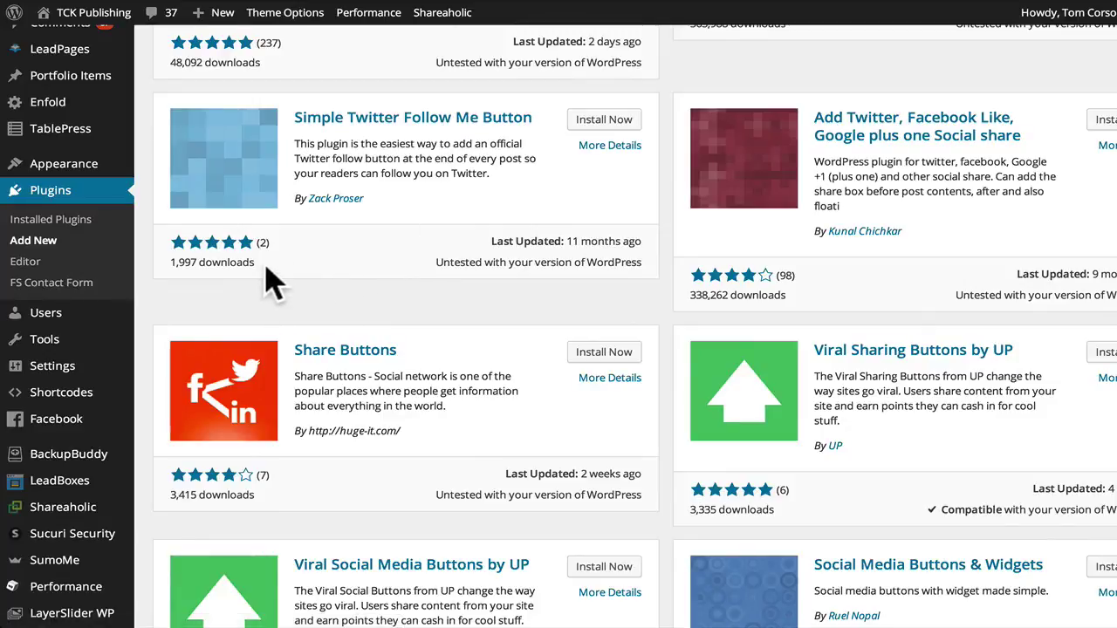
pyautogui.moveTo(264, 265); pyautogui.dragTo(195, 259)
pyautogui.click(309, 273)
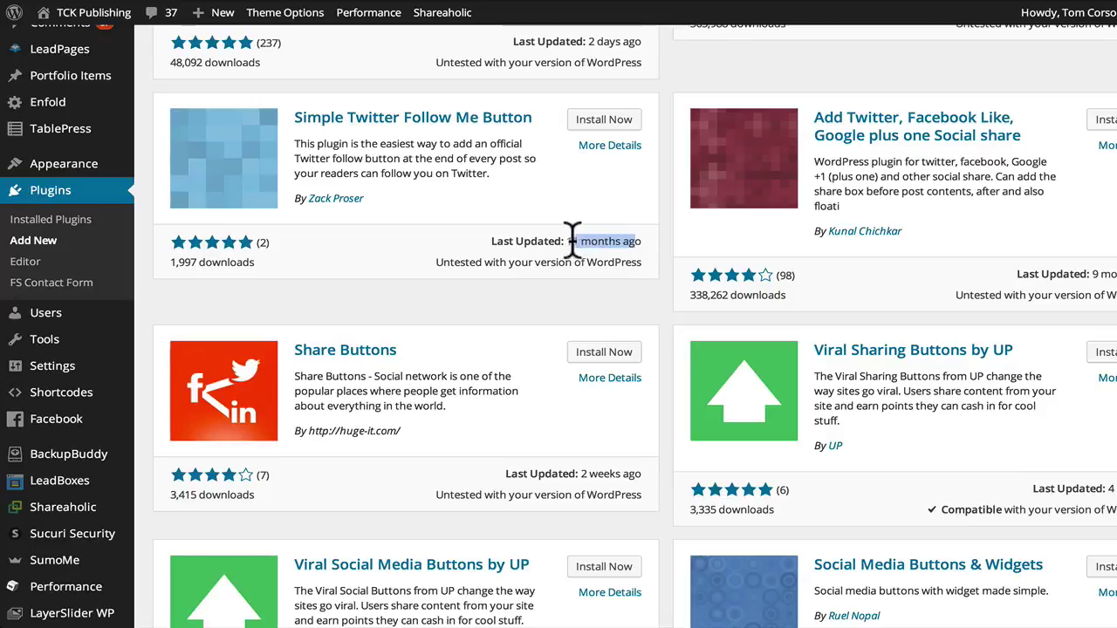
# Check the last update date and WordPress compatibility of the Simple Twitter Follow Me Button plugin and review its whole card.
pyautogui.moveTo(559, 240); pyautogui.dragTo(631, 263)
pyautogui.click(642, 261)
pyautogui.click(636, 265)
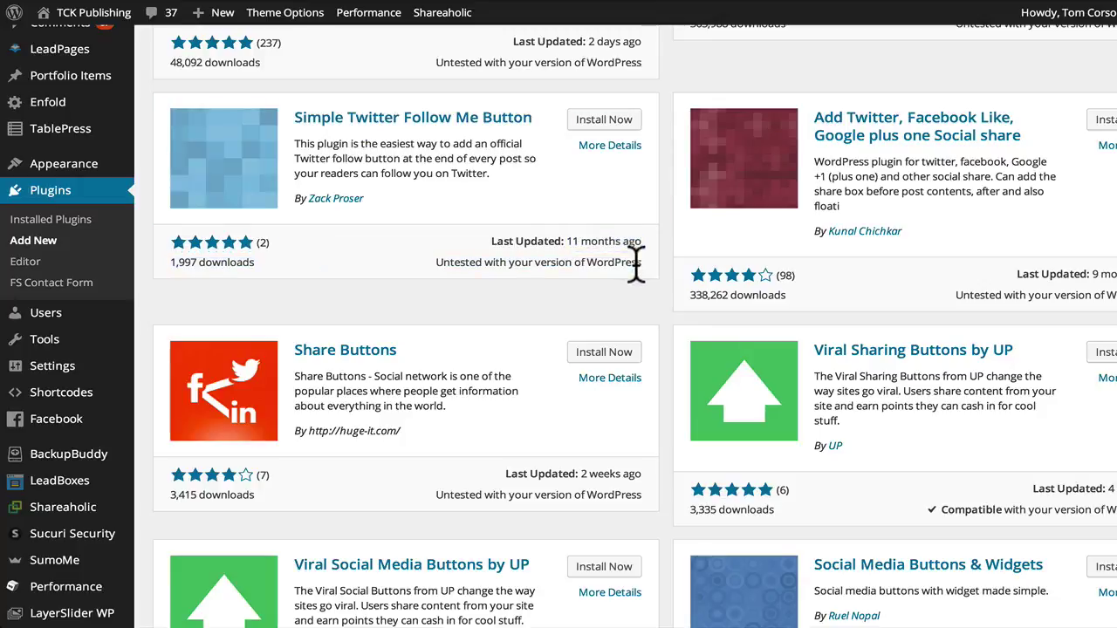
pyautogui.moveTo(179, 260); pyautogui.dragTo(332, 207)
pyautogui.click(381, 256)
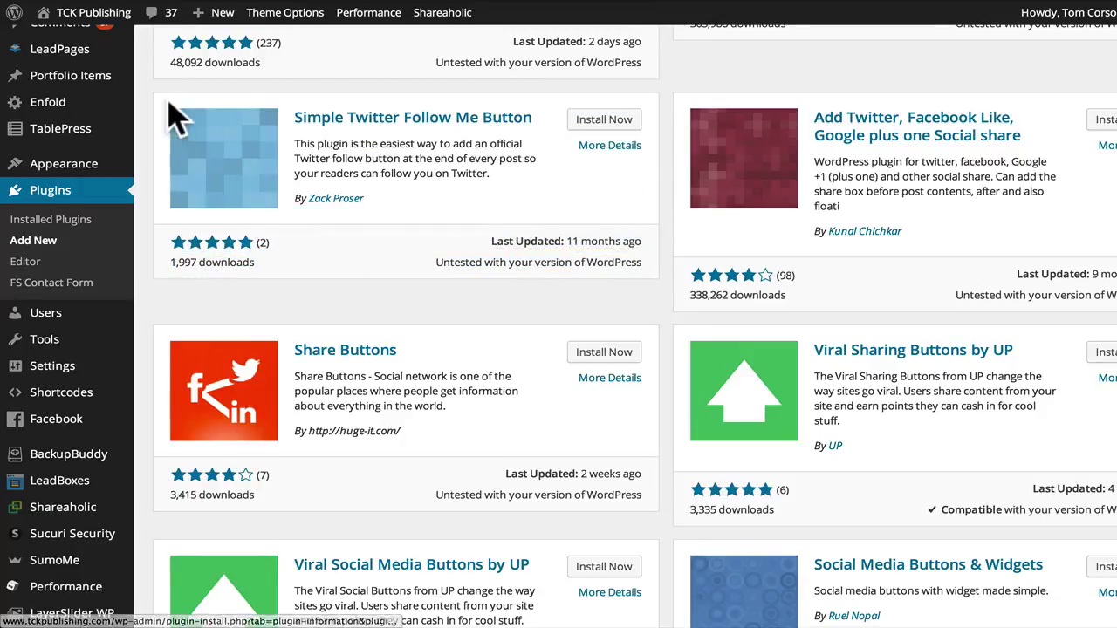
pyautogui.moveTo(177, 121); pyautogui.dragTo(569, 263)
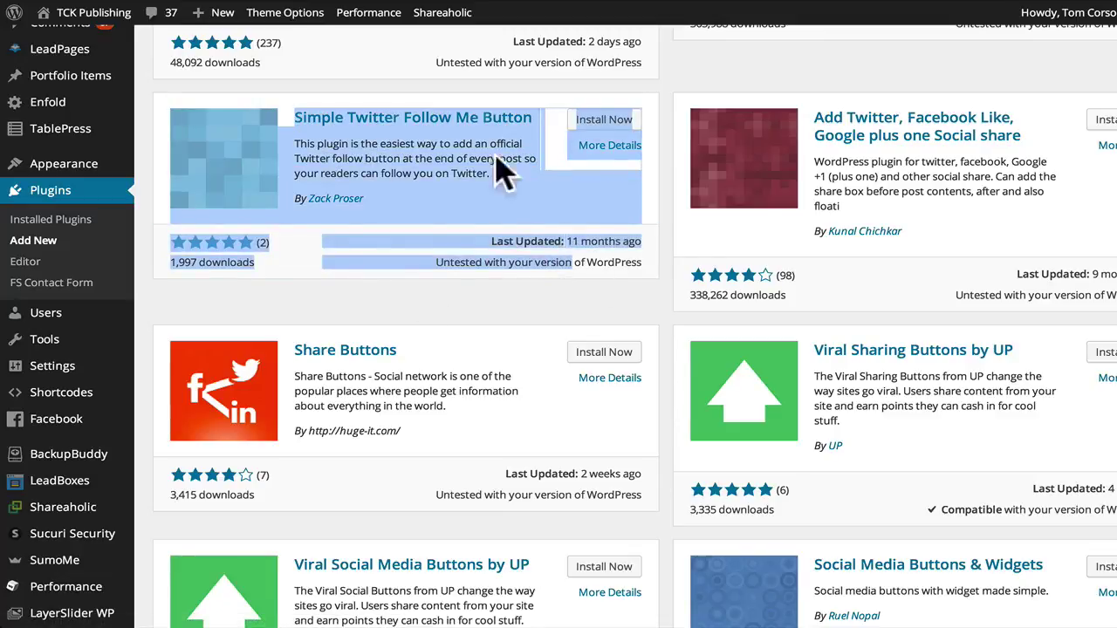
pyautogui.click(601, 256)
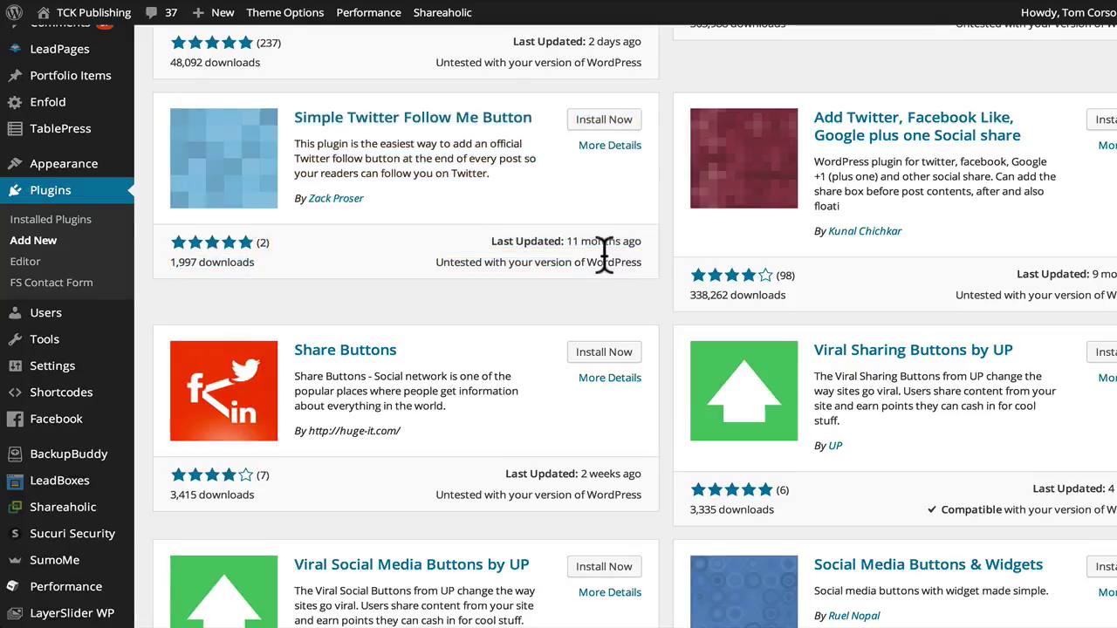
# Install the Twitter Button plugin from the search results and return to the plugin installer without activating it.
pyautogui.scroll(1, 599, 256)
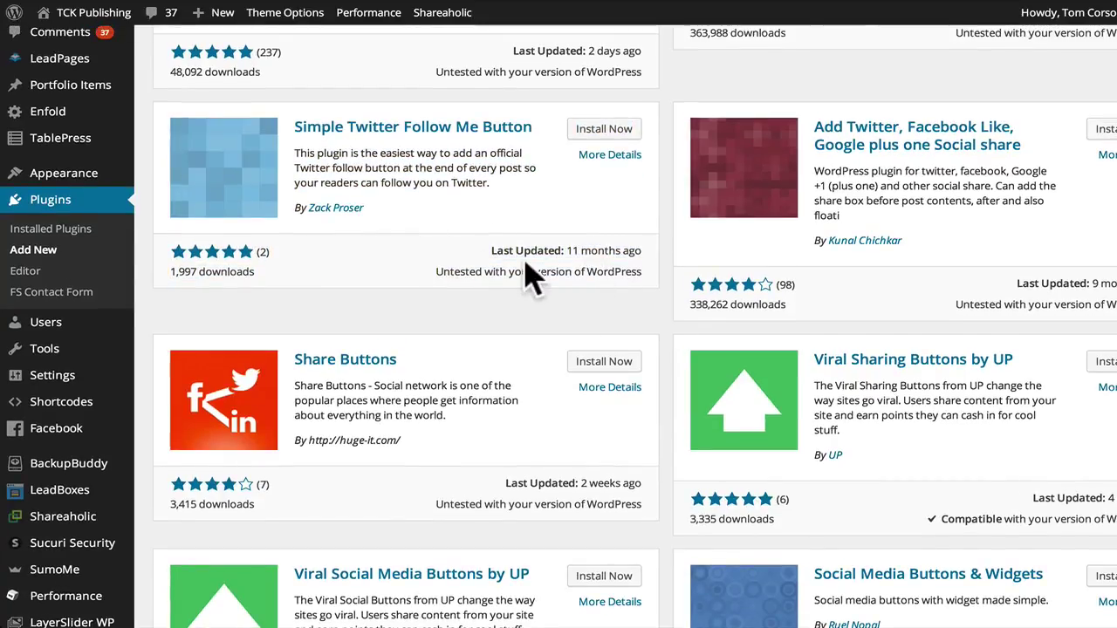
pyautogui.scroll(5, 527, 274)
pyautogui.scroll(10, 527, 275)
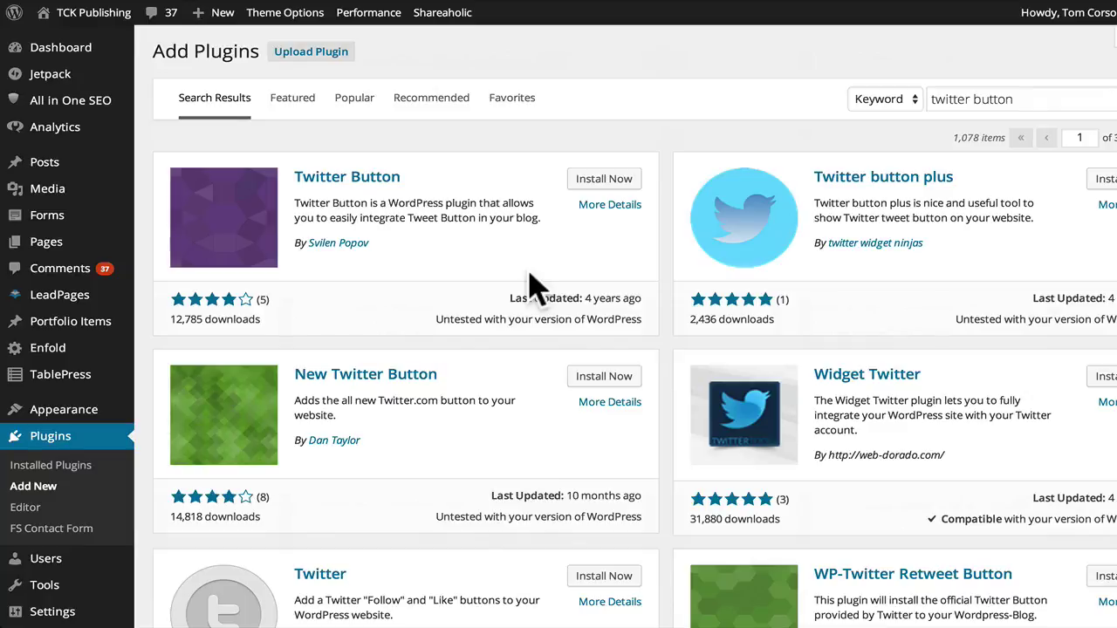
pyautogui.moveTo(122, 162)
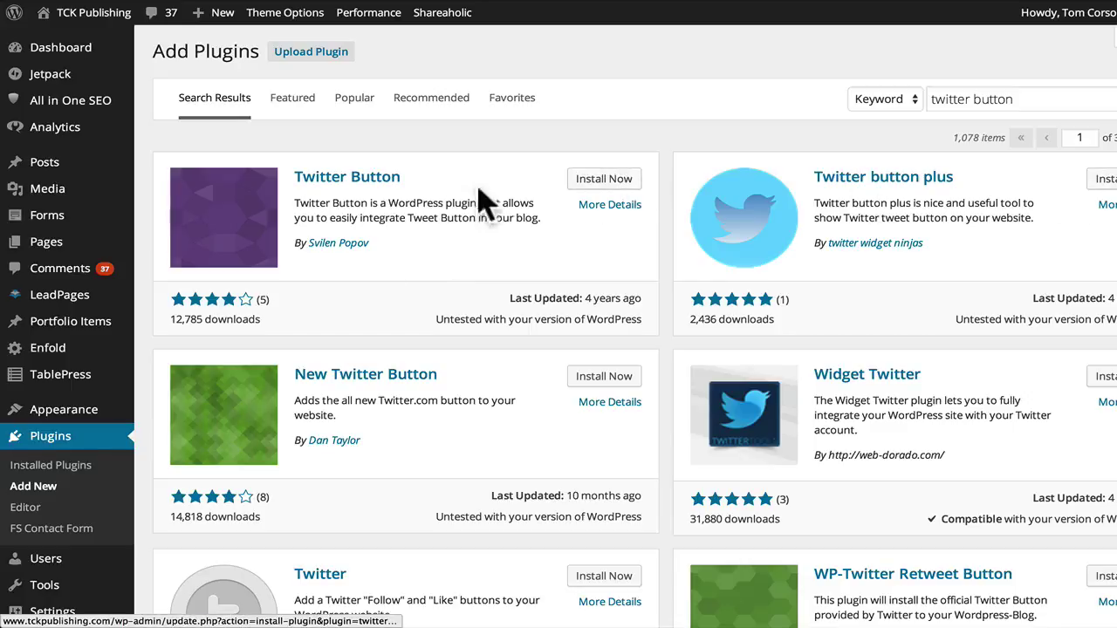
pyautogui.moveTo(1024, 98); pyautogui.dragTo(908, 137)
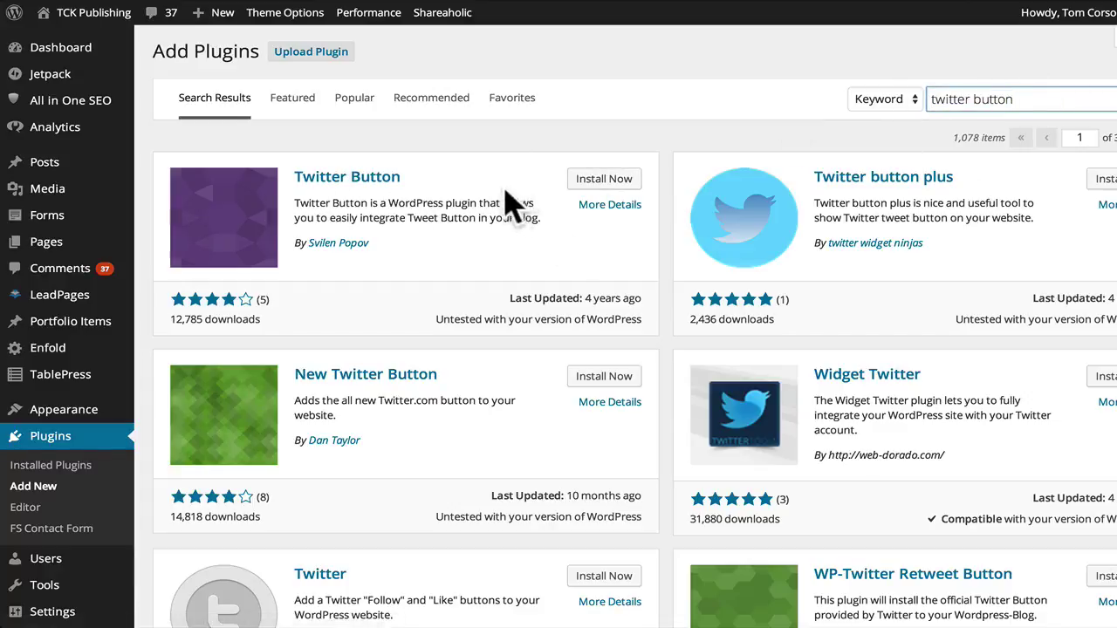
pyautogui.click(601, 183)
pyautogui.click(698, 174)
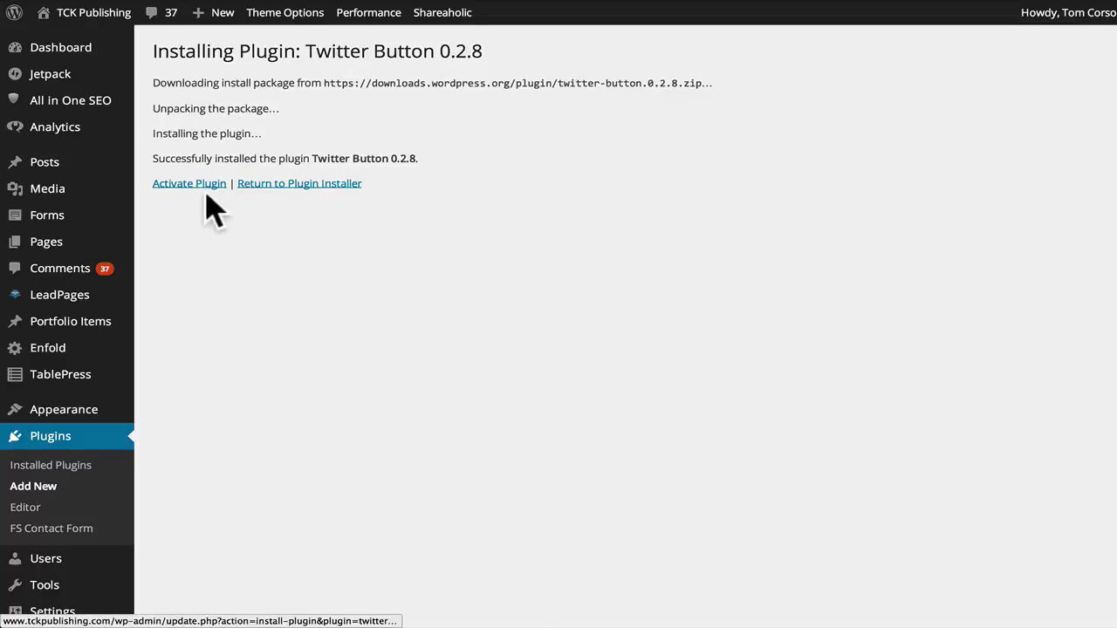
pyautogui.click(200, 187)
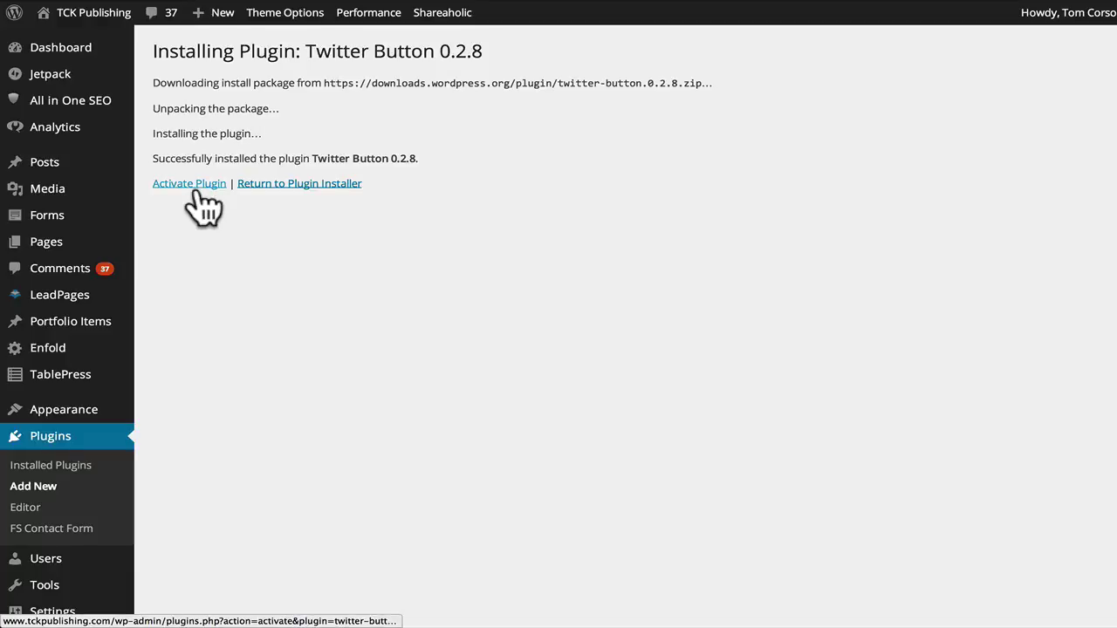
pyautogui.click(258, 185)
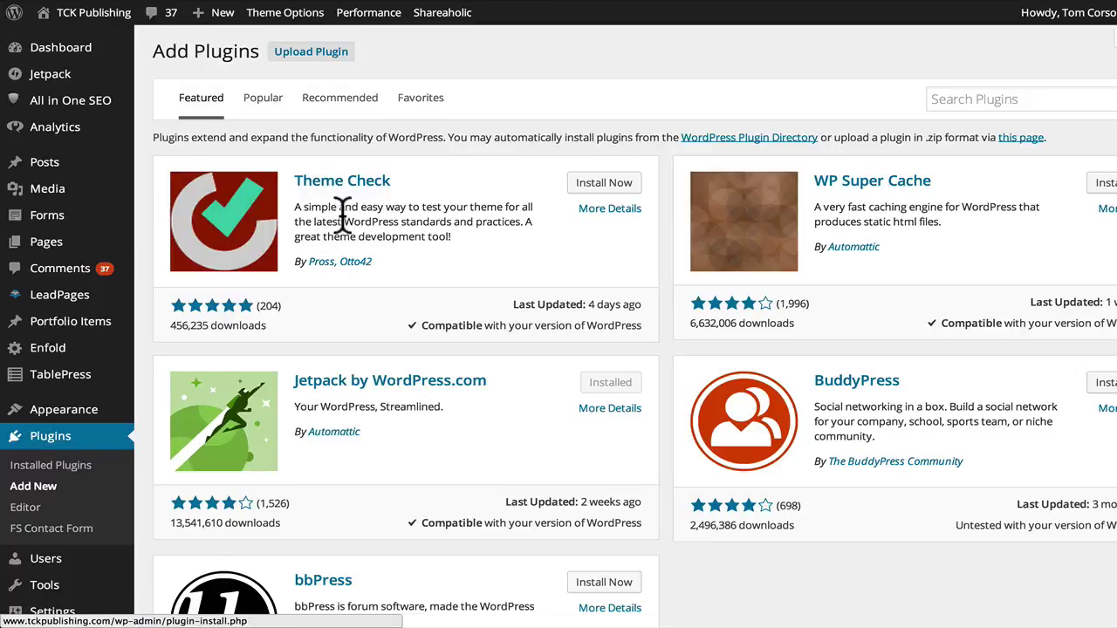
# Find the inactive Twitter Button plugin among the installed plugins and delete it together with its files.
pyautogui.scroll(-1, 397, 236)
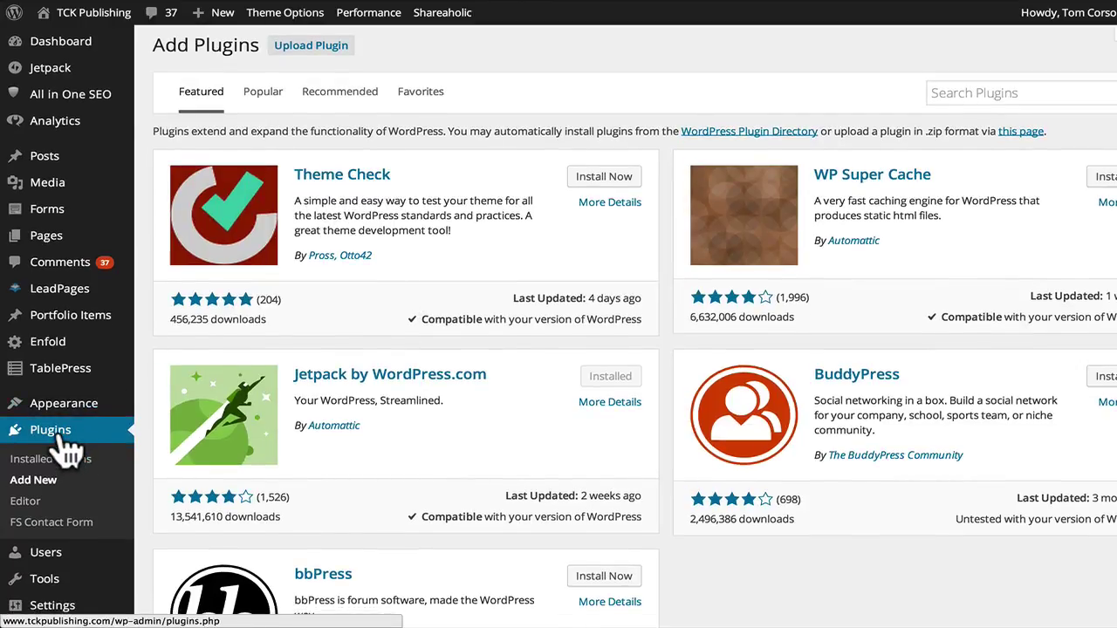
pyautogui.click(66, 450)
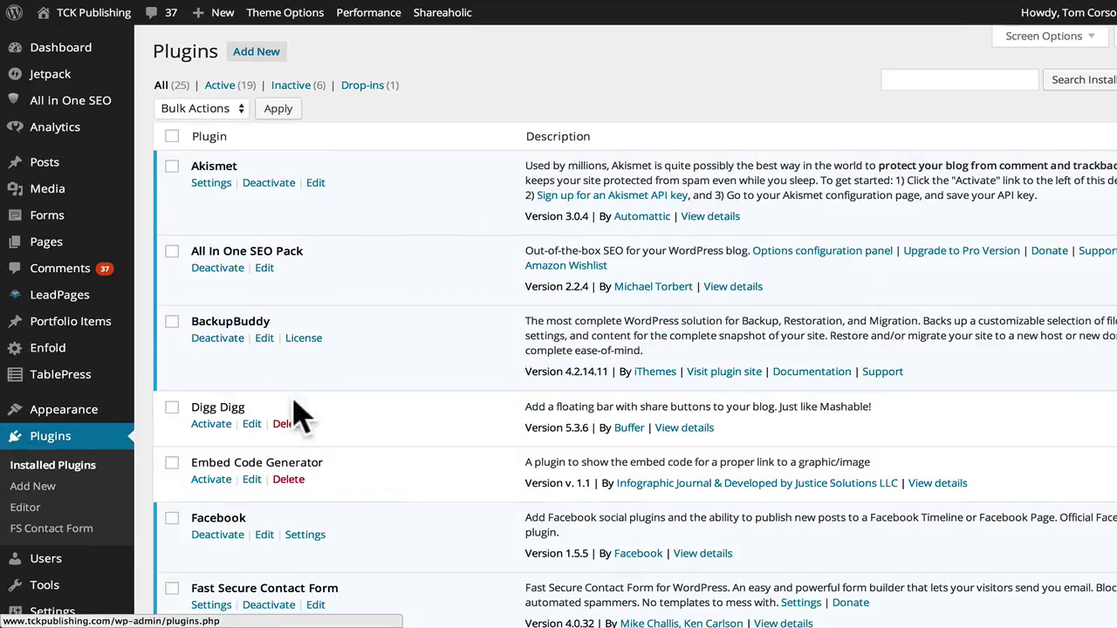
pyautogui.scroll(-10, 393, 366)
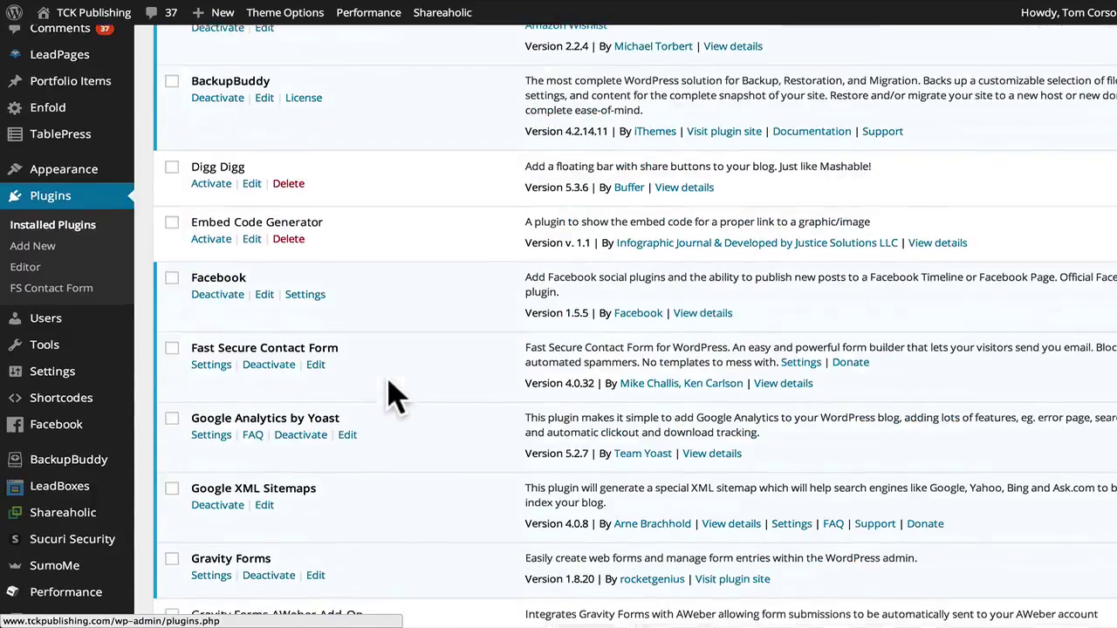
pyautogui.scroll(9, 393, 397)
pyautogui.scroll(-14, 288, 297)
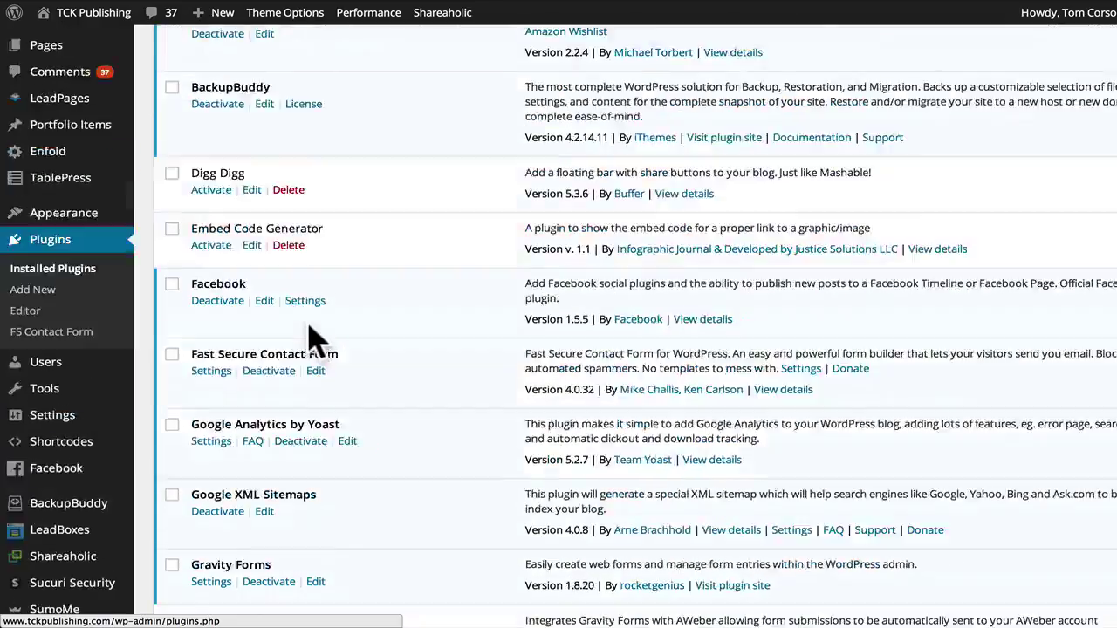
pyautogui.scroll(-12, 316, 341)
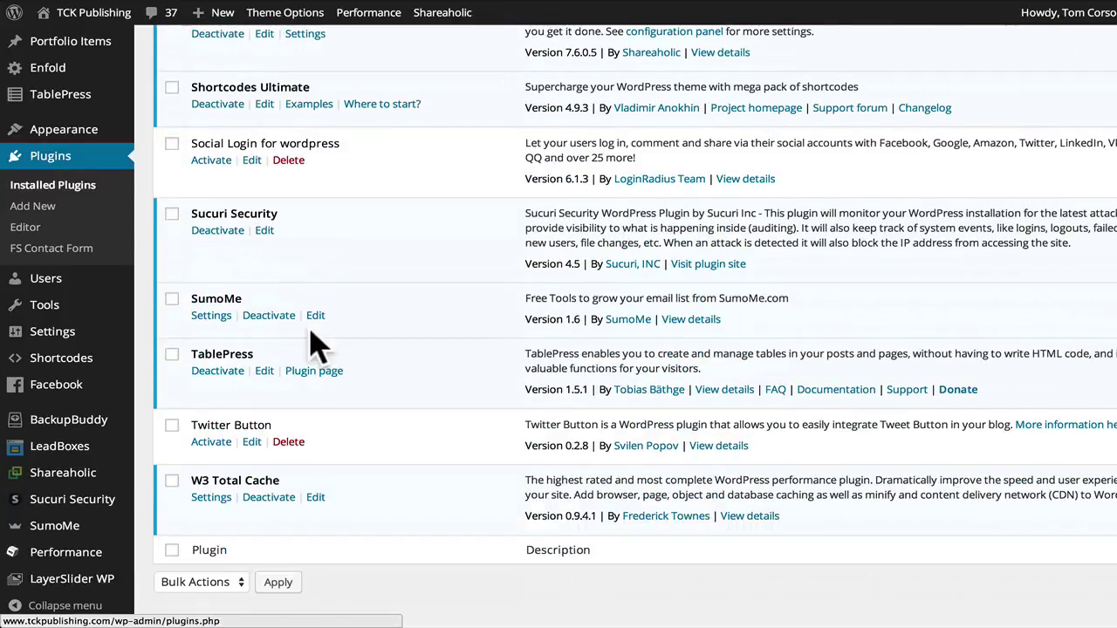
pyautogui.click(288, 424)
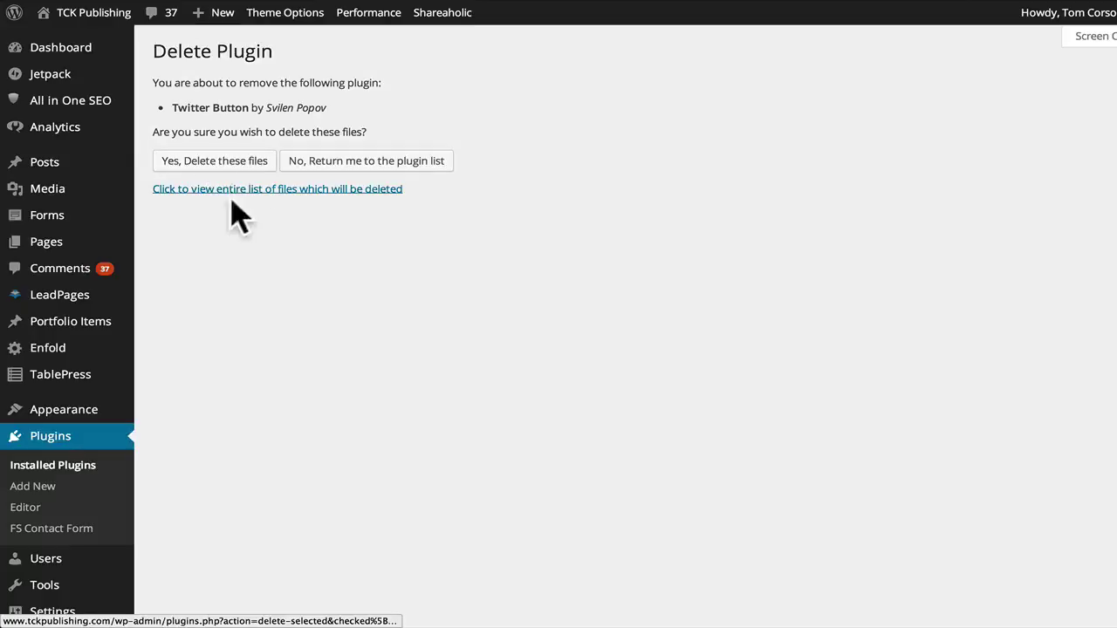
pyautogui.click(249, 164)
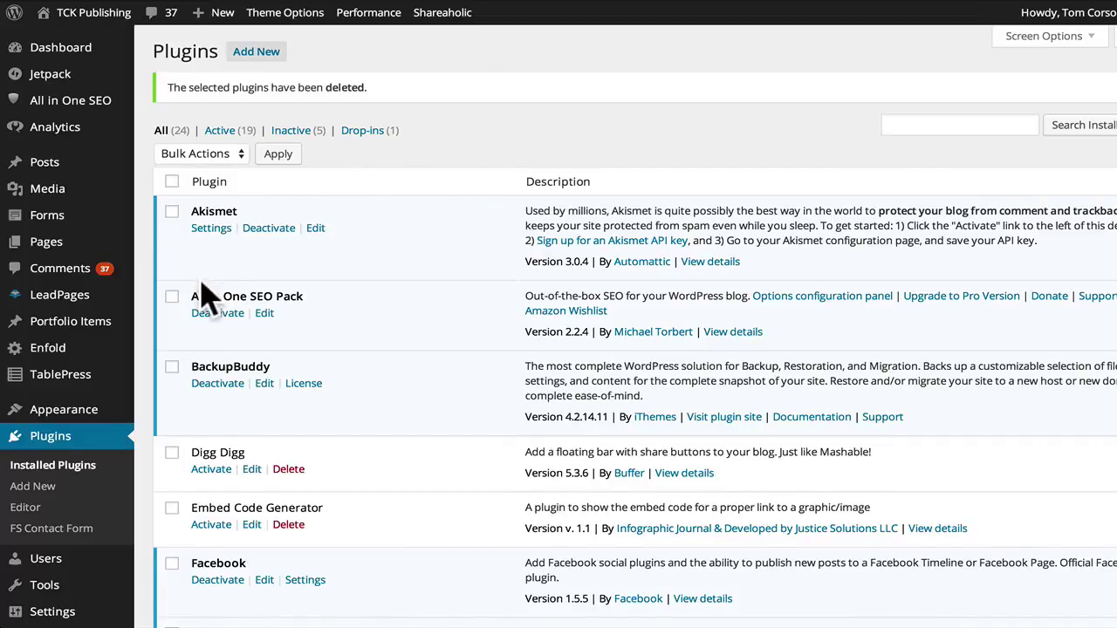
# Start adding a new plugin and open the page for installing one from an uploaded .zip file.
pyautogui.click(250, 54)
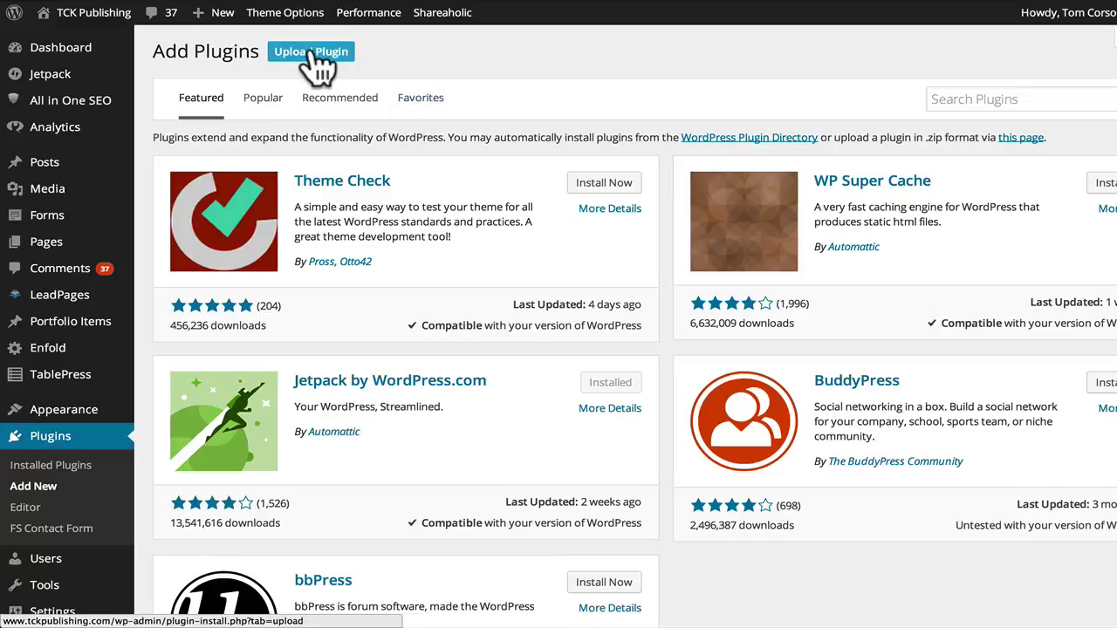
pyautogui.click(312, 54)
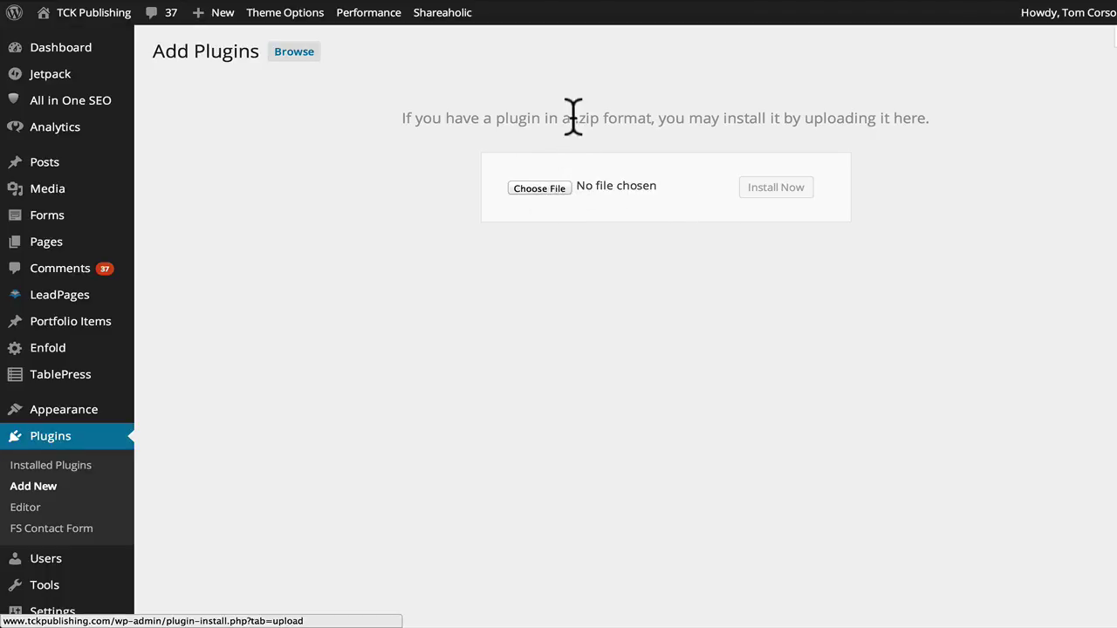
pyautogui.moveTo(574, 117); pyautogui.dragTo(610, 117)
pyautogui.click(581, 154)
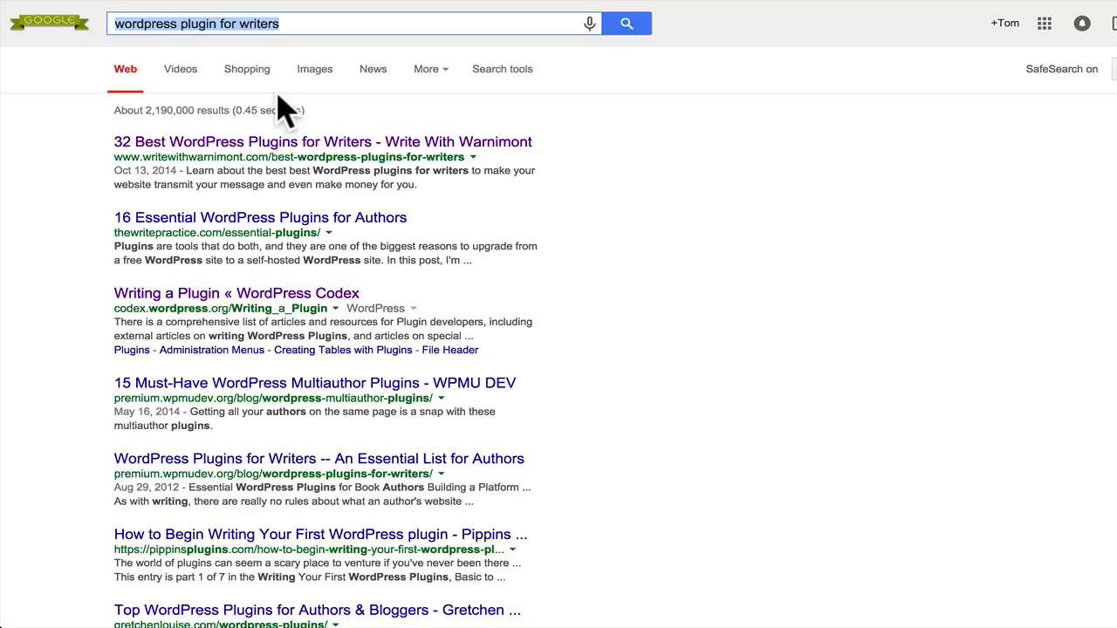
# Switch to Google and search for "wordpress plugin download".
pyautogui.write('wordpress plugin')
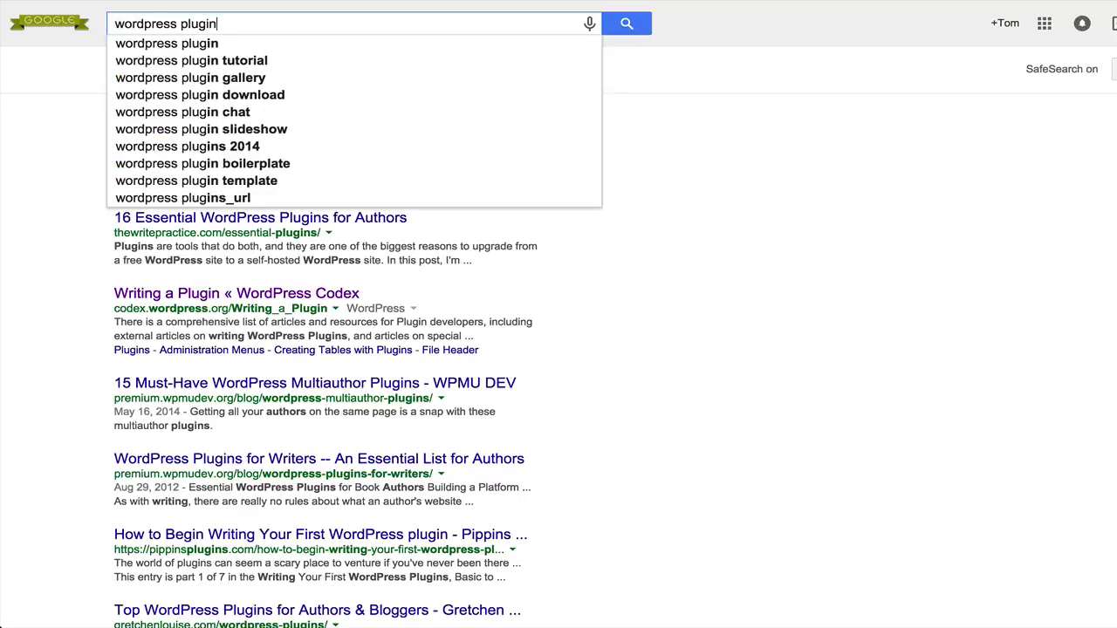
pyautogui.write(' download')
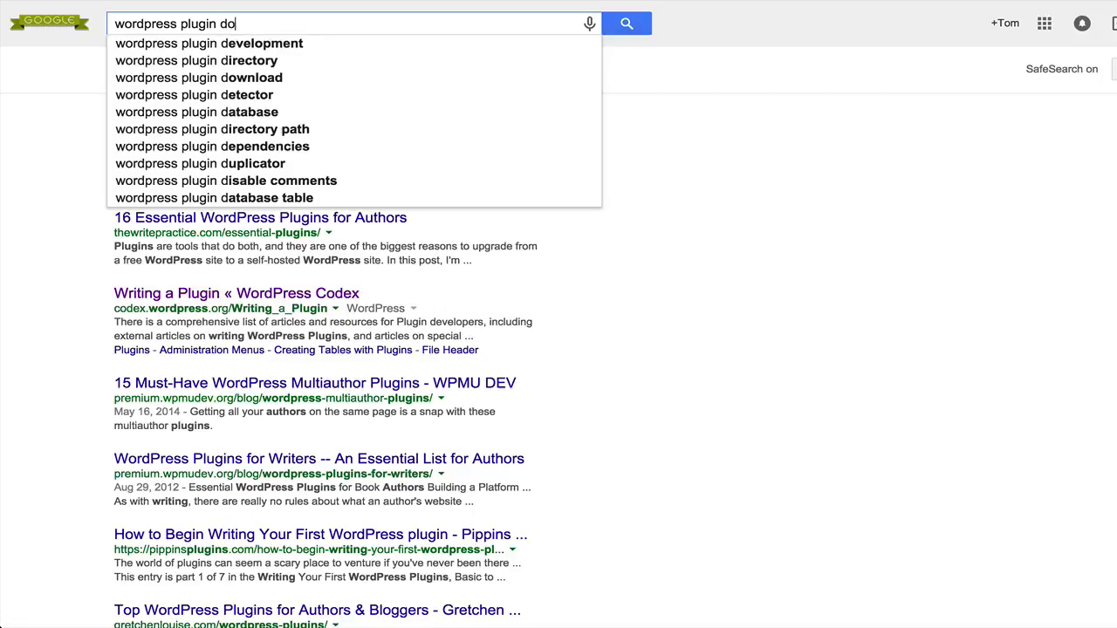
pyautogui.press('Return')
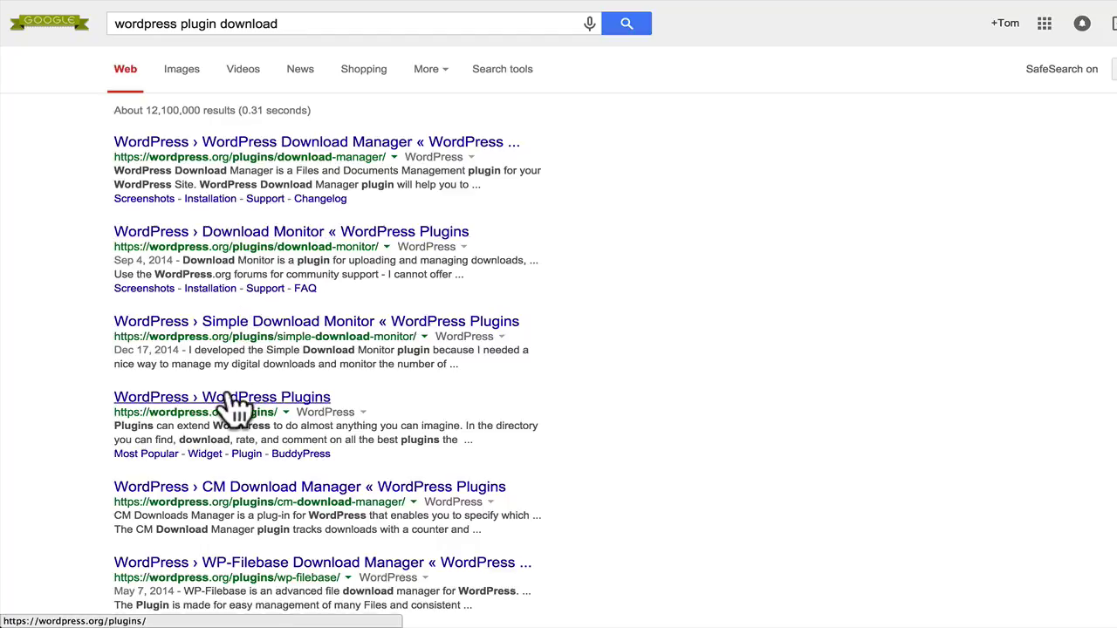
# Open the WordPress Plugins directory result from wordpress.org/plugins in a new tab and switch to it.
pyautogui.rightClick(321, 399)
pyautogui.click(336, 368)
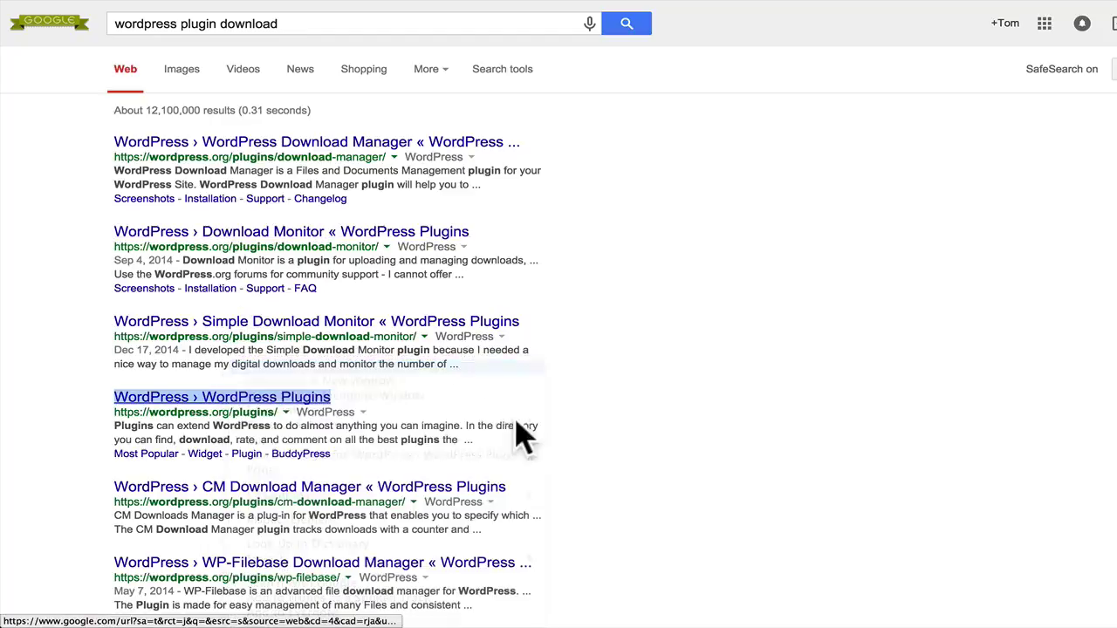
pyautogui.click(768, 1)
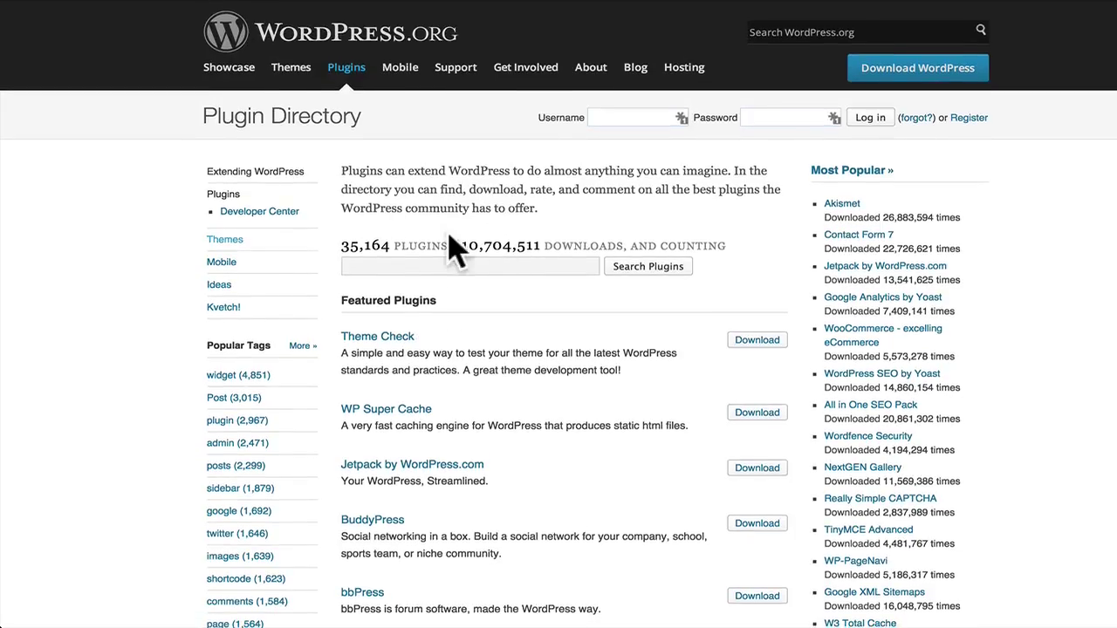
# Open the WordPress SEO by Yoast page from the most popular plugins and review its description, requirements, ratings and download option.
pyautogui.scroll(-2, 611, 287)
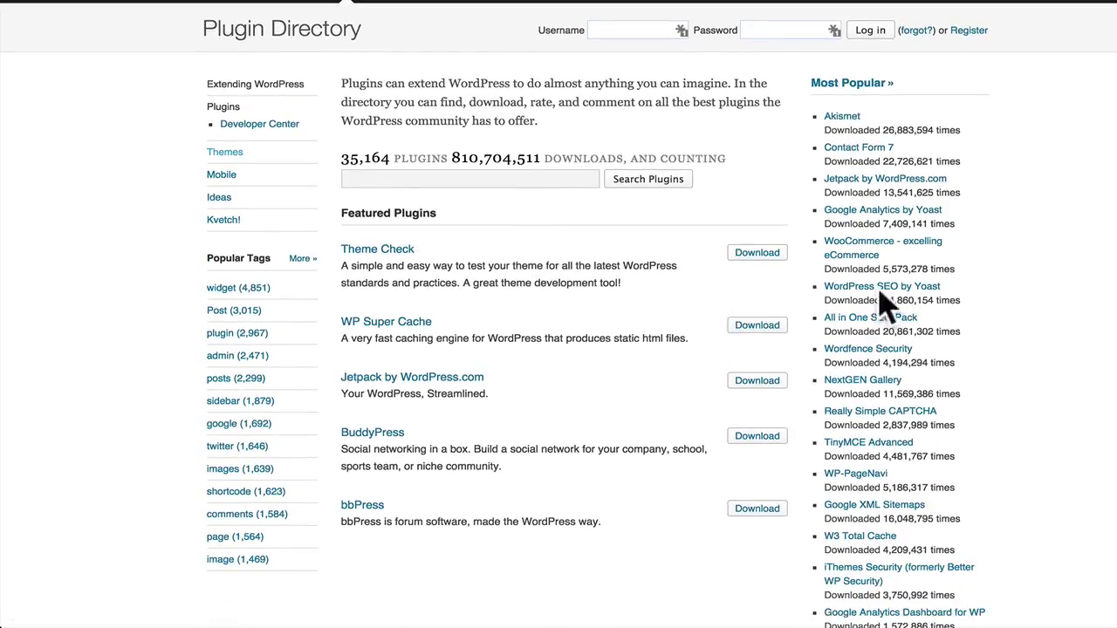
pyautogui.click(838, 289)
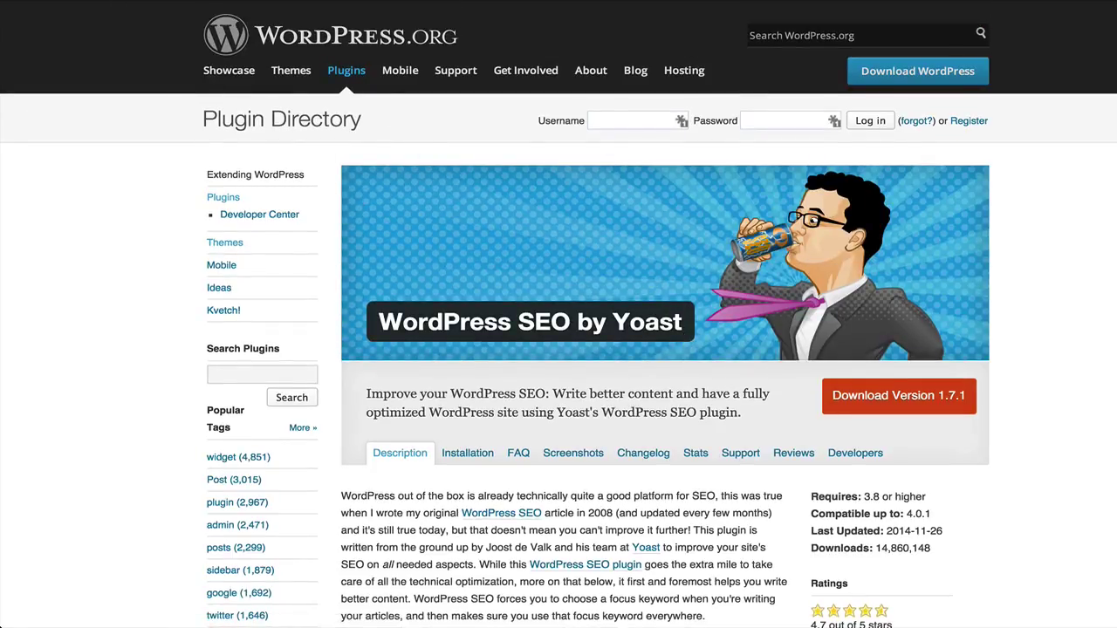
pyautogui.scroll(-5, 561, 280)
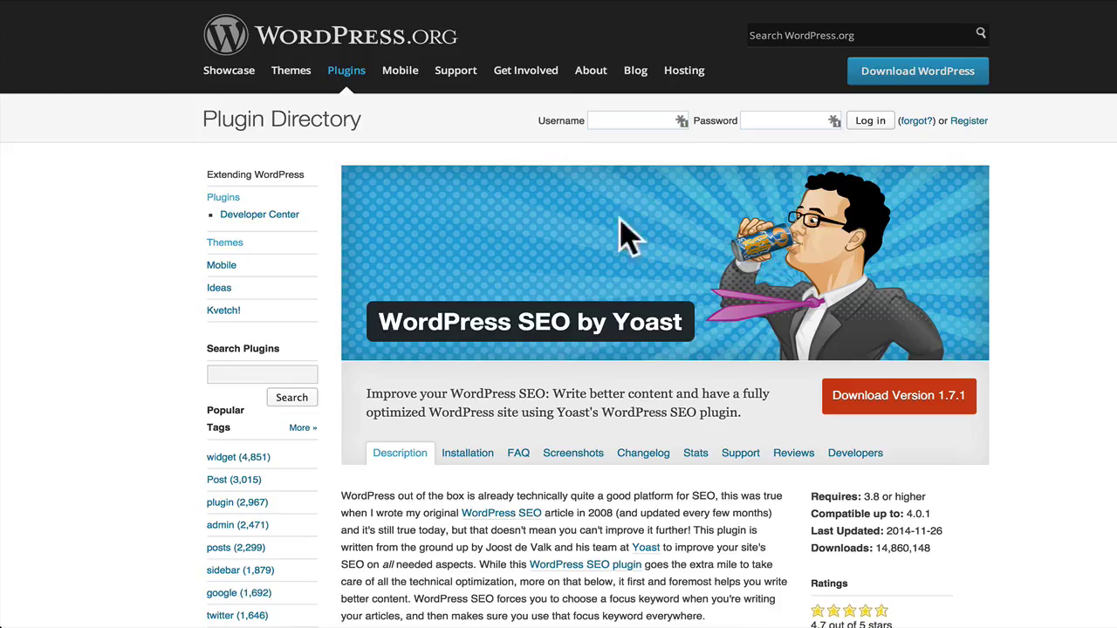
pyautogui.scroll(-1, 785, 279)
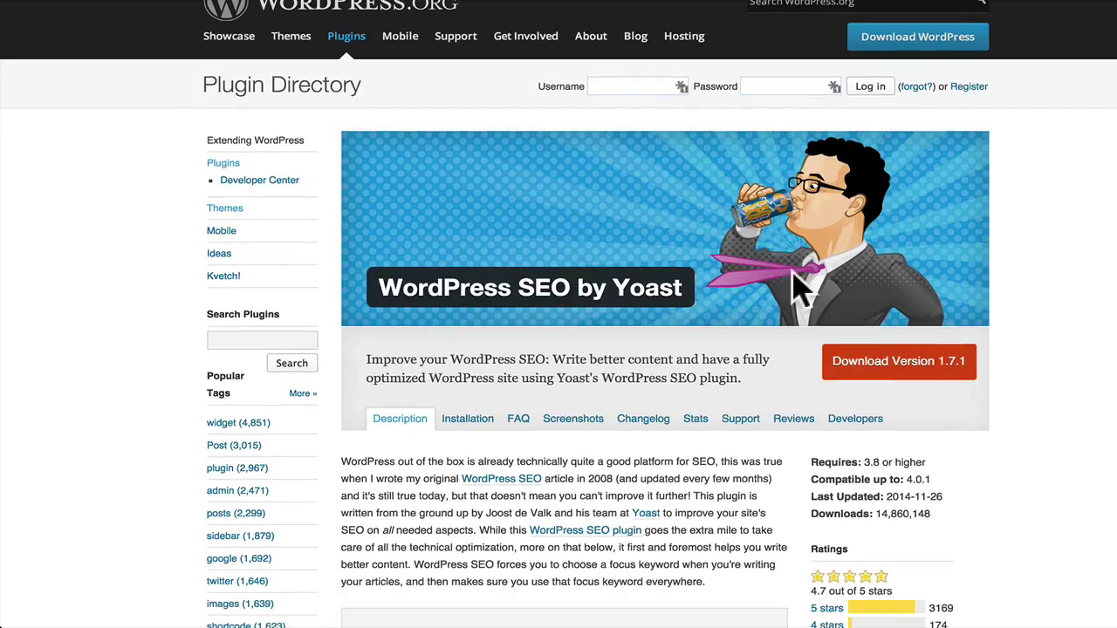
pyautogui.scroll(1, 816, 340)
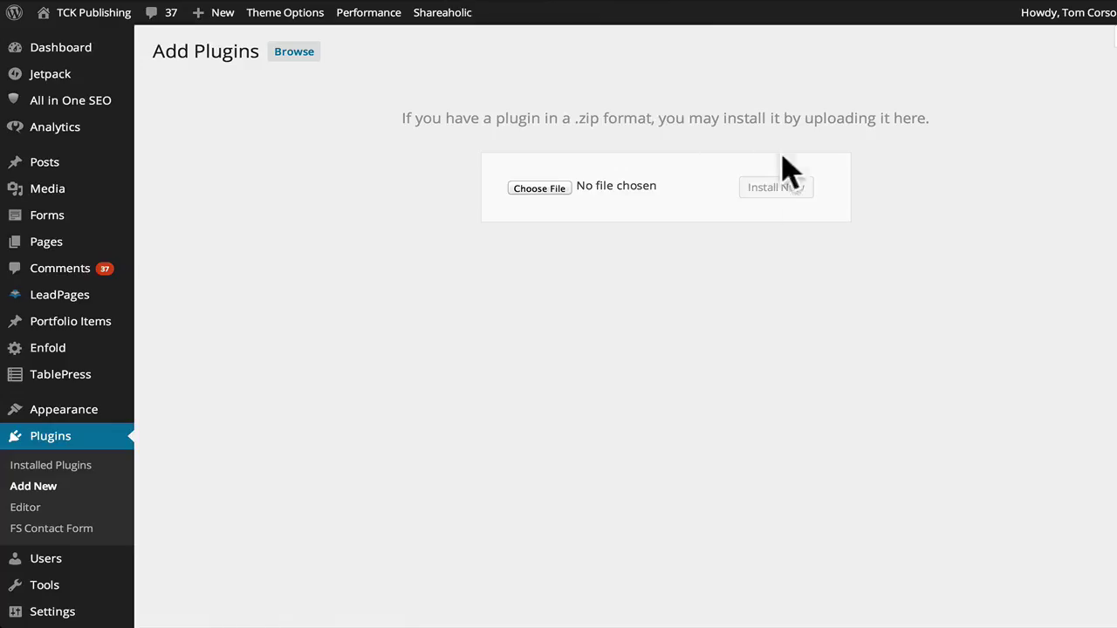